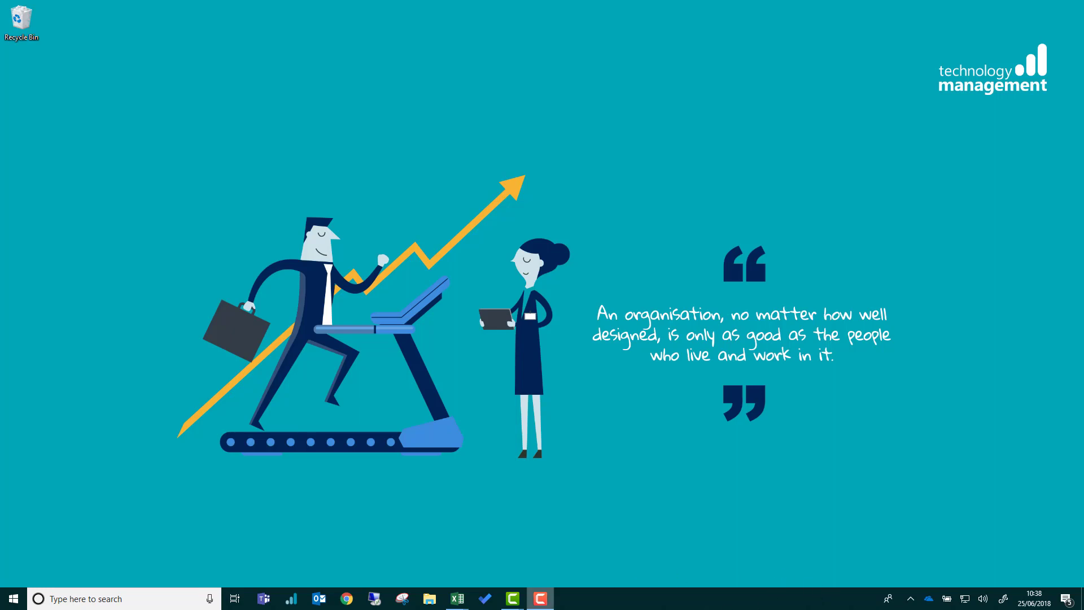
# Open the Book1 workbook and insert the Fruit List snippet from My Snippets at cell H5
pyautogui.moveTo(459, 604)
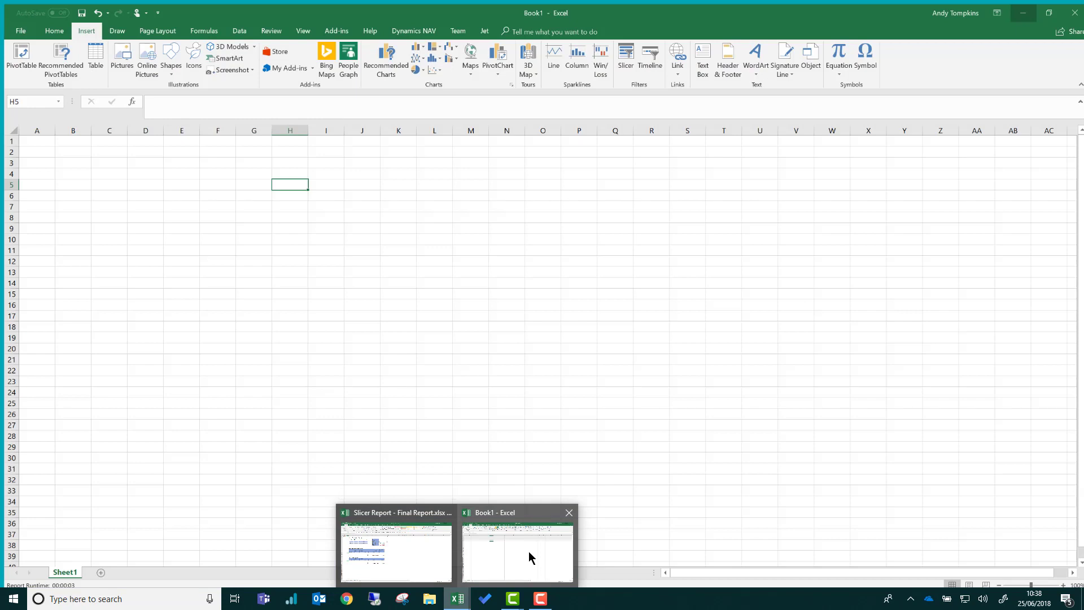
pyautogui.click(528, 552)
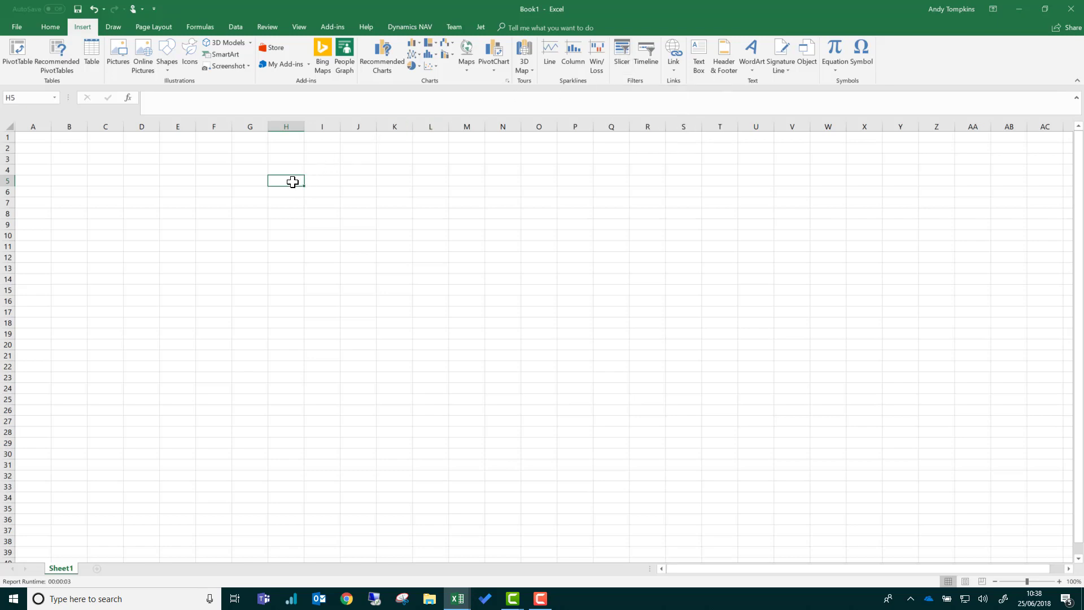
pyautogui.click(482, 27)
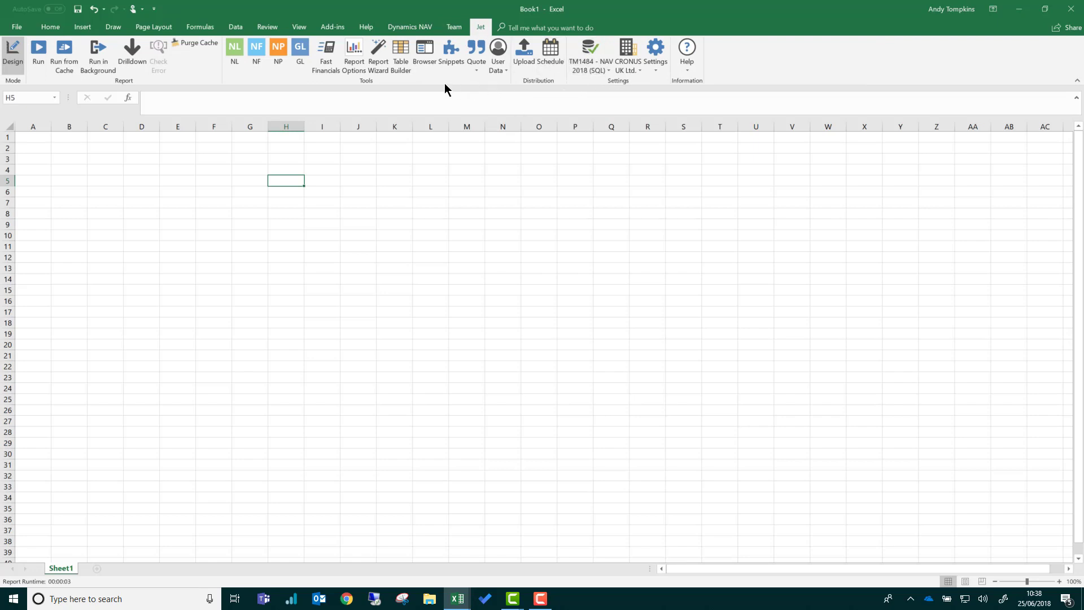
pyautogui.click(451, 53)
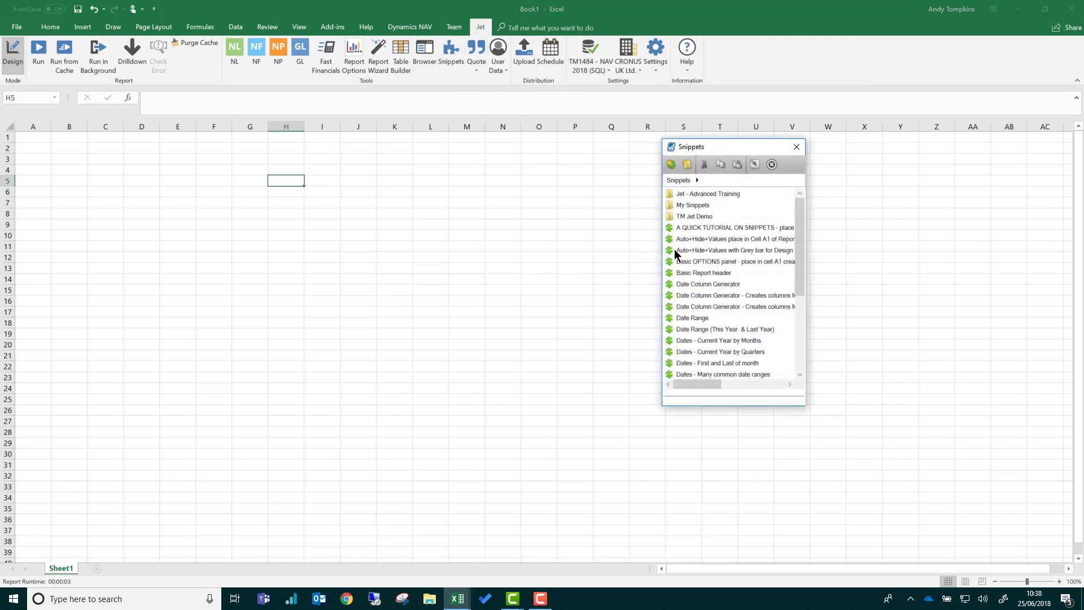
pyautogui.doubleClick(698, 207)
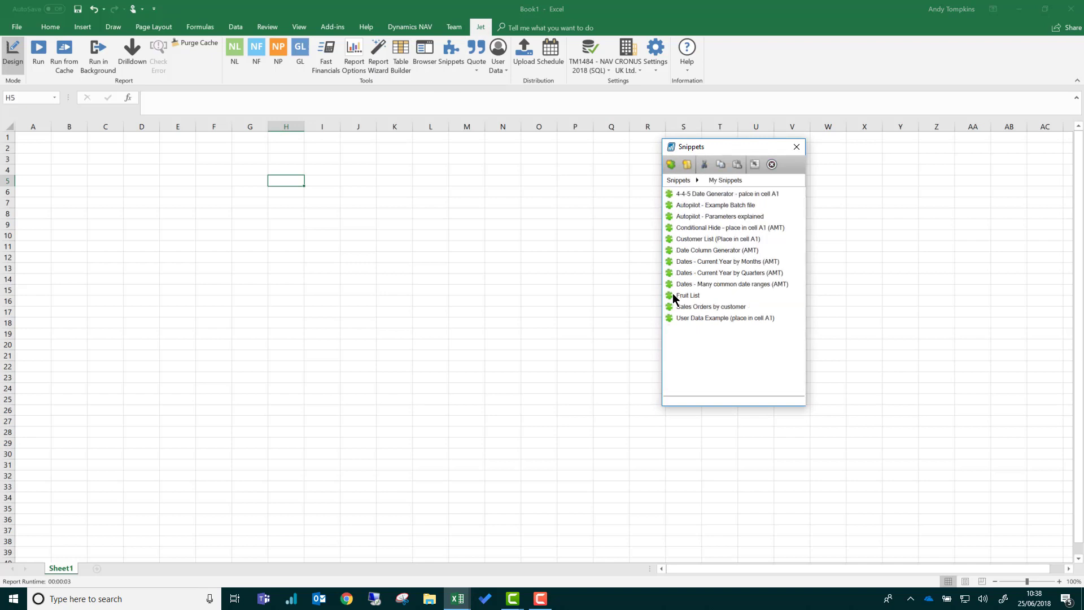
pyautogui.moveTo(681, 296); pyautogui.dragTo(289, 184)
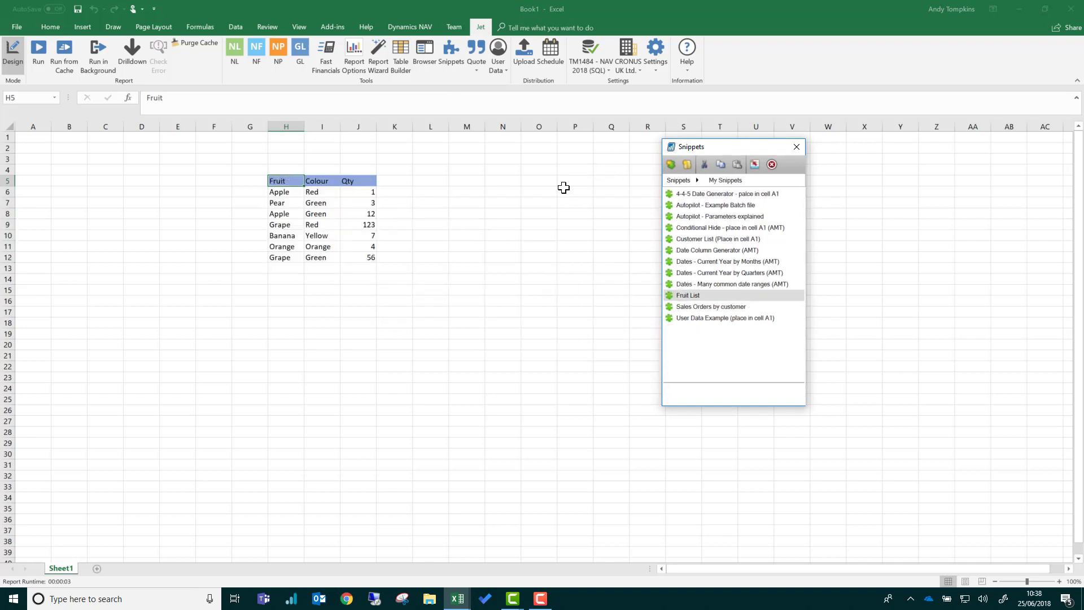
# Convert the fruit data in H5:J12 into a table with headers
pyautogui.click(293, 215)
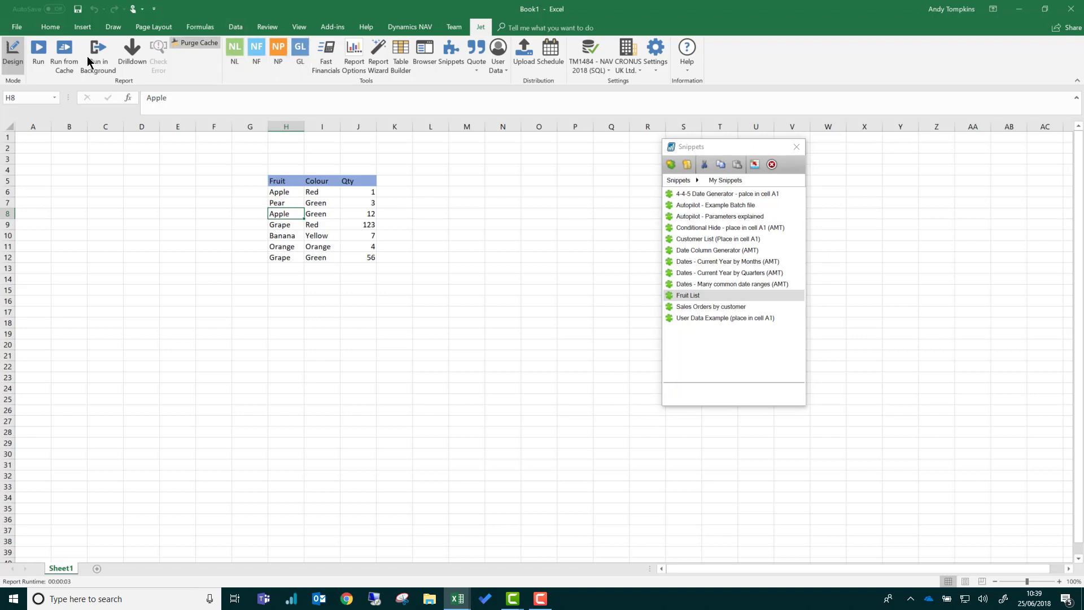
pyautogui.click(81, 27)
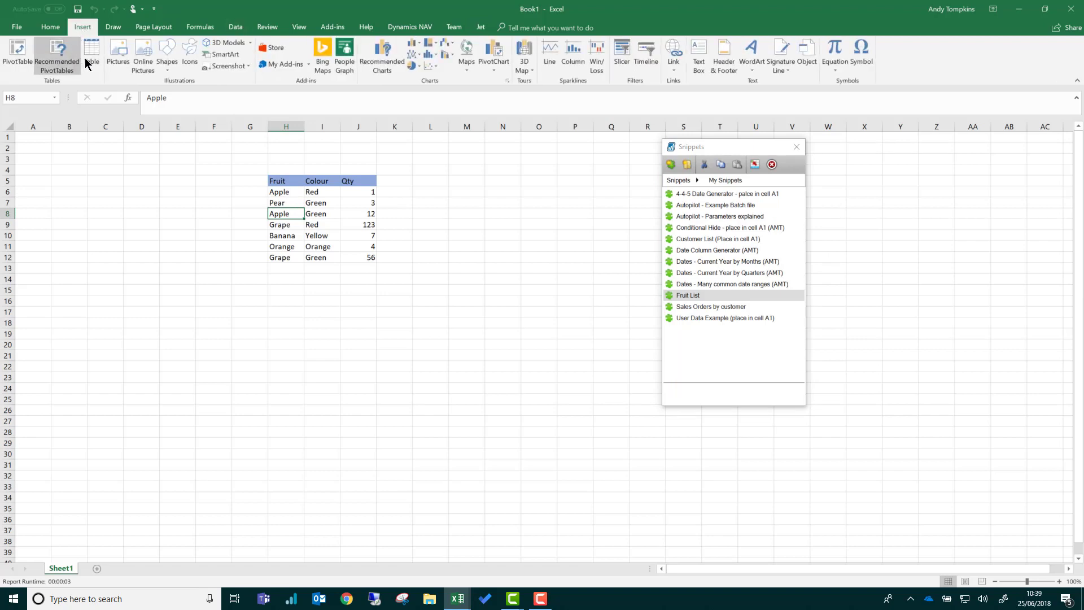
pyautogui.click(90, 54)
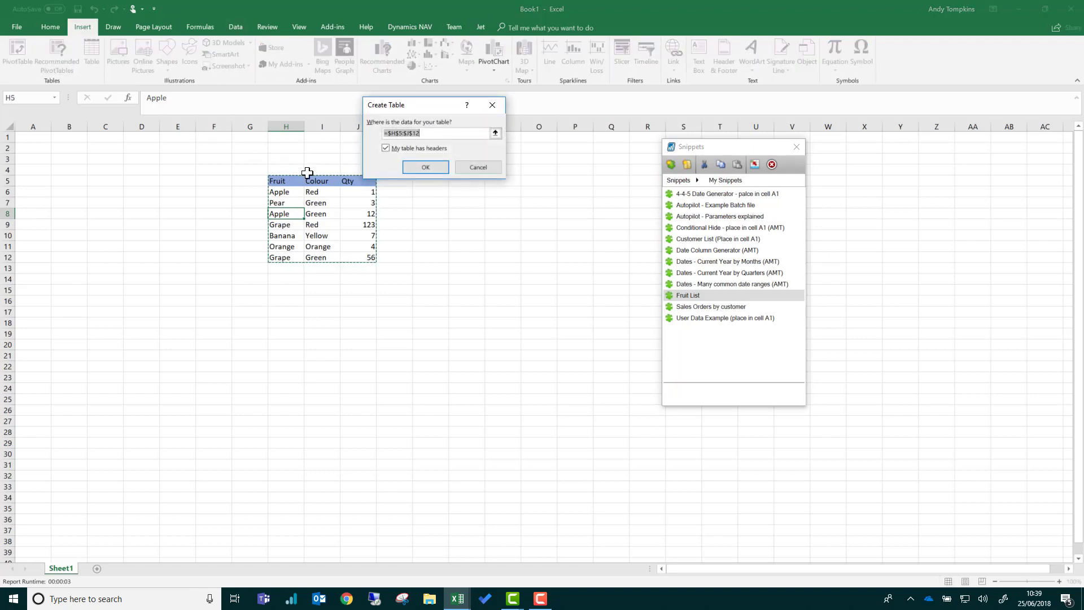
pyautogui.click(426, 167)
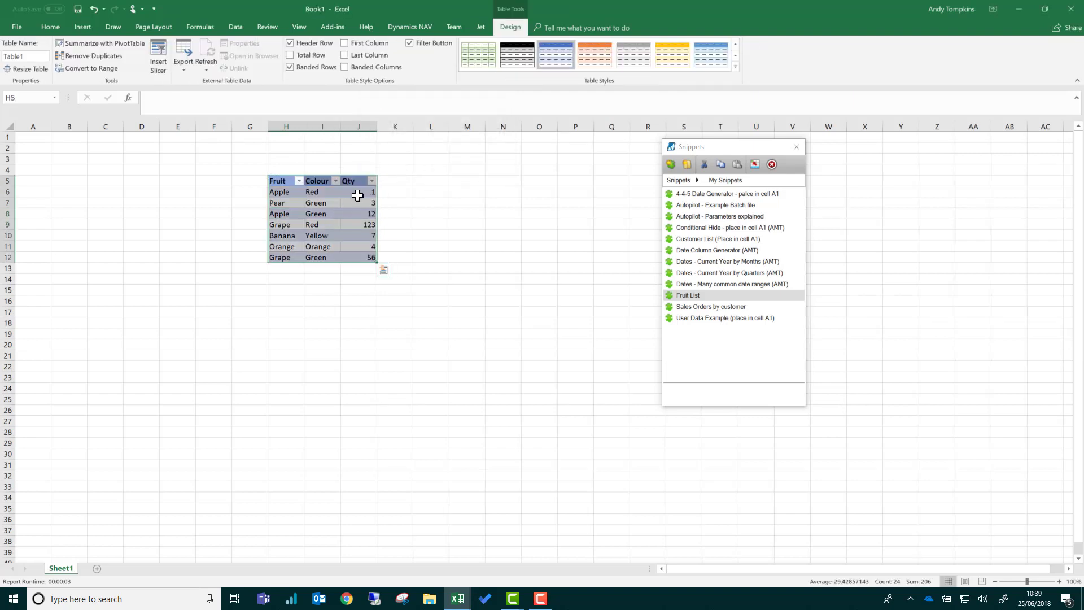
# Insert slicers for the Fruit and Colour columns of the fruit table
pyautogui.click(291, 213)
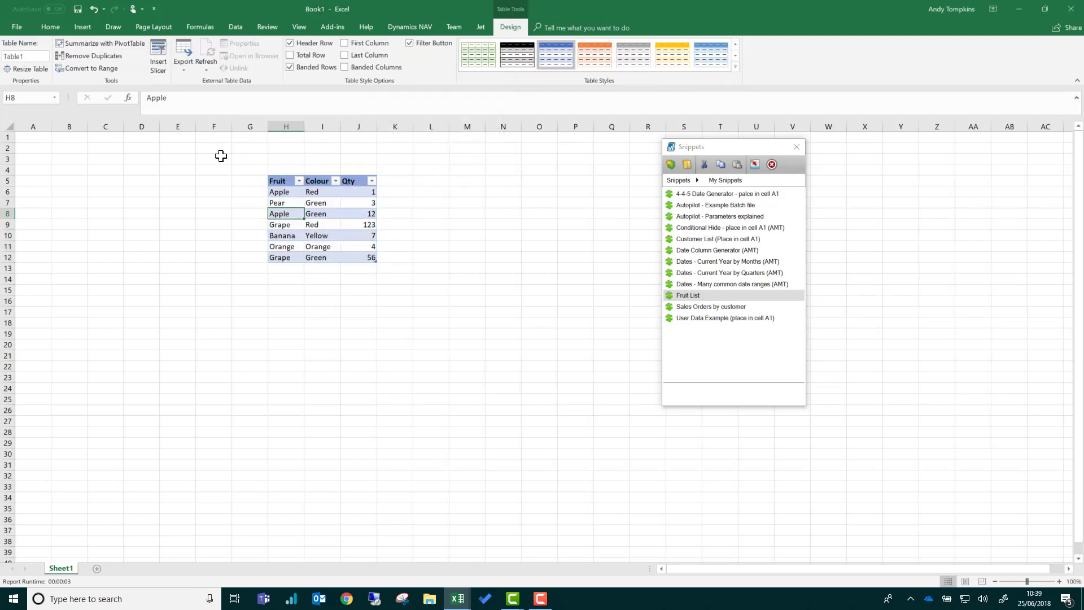
pyautogui.click(83, 27)
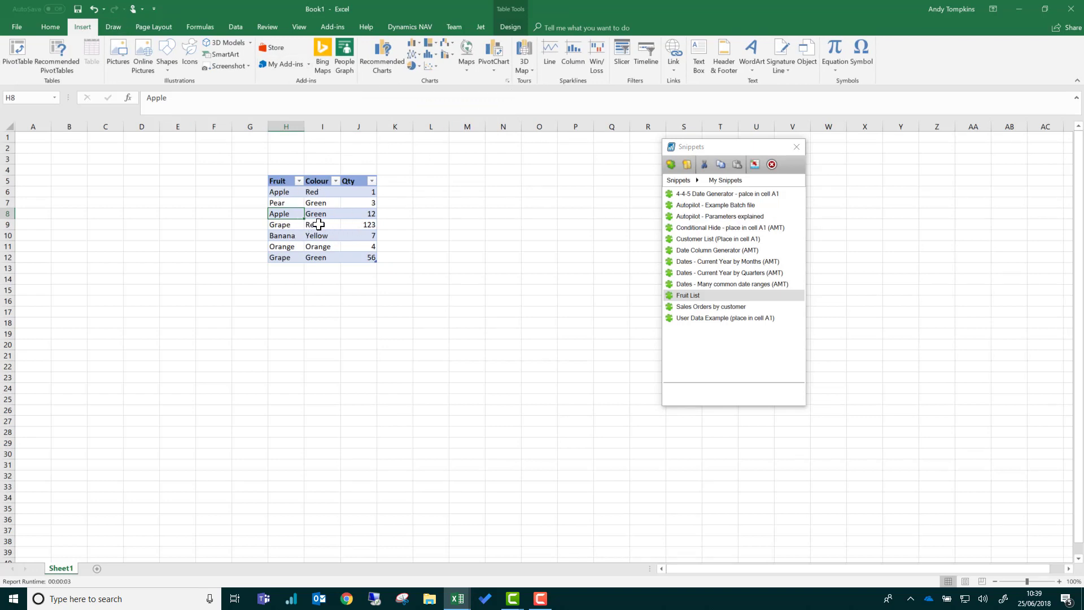
pyautogui.click(622, 54)
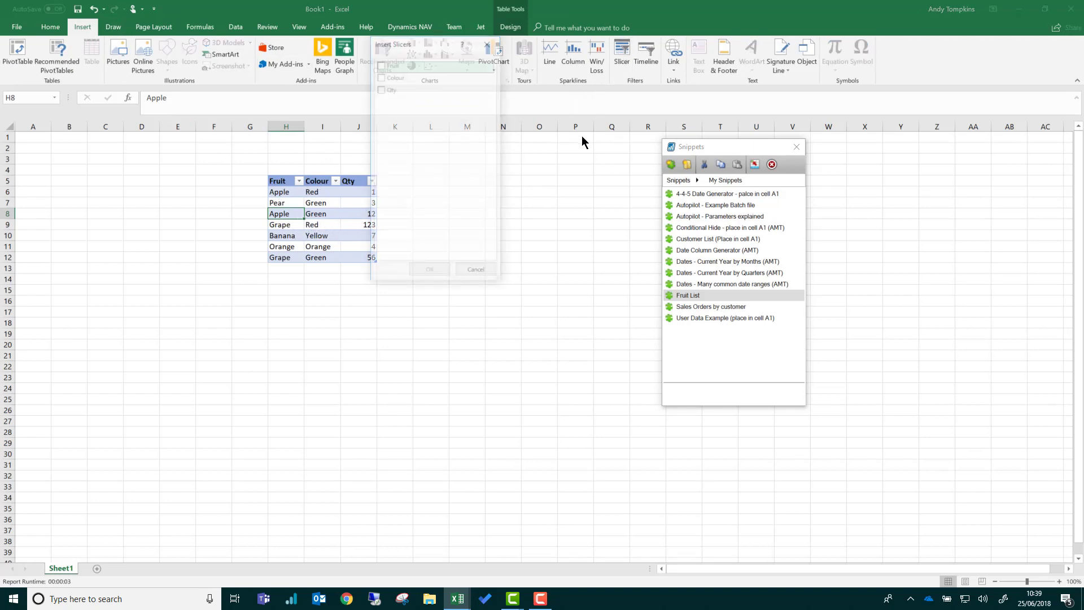
pyautogui.moveTo(444, 40); pyautogui.dragTo(520, 157)
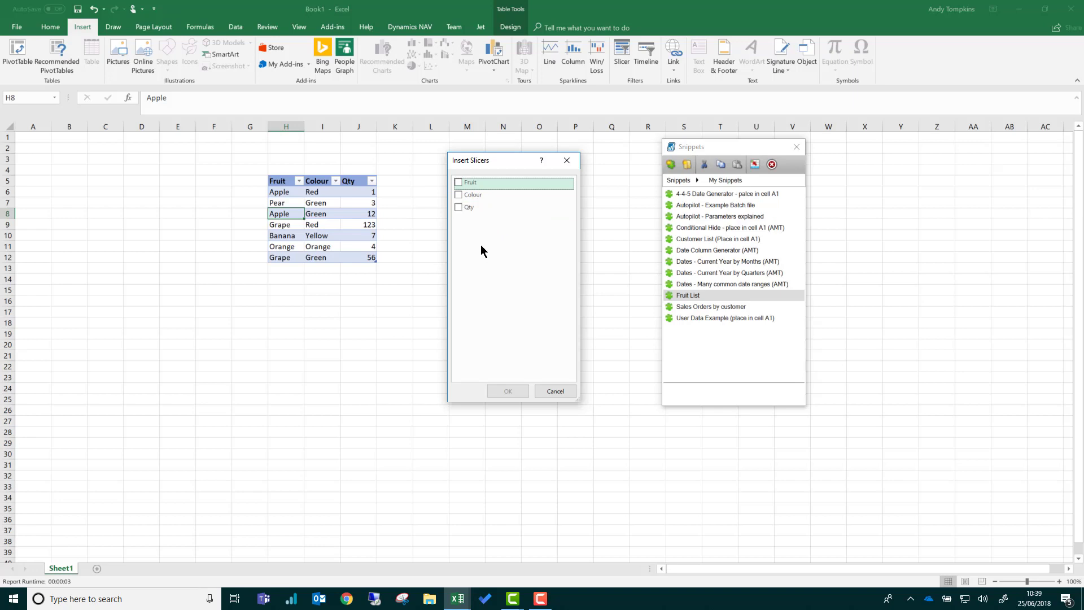
pyautogui.click(460, 183)
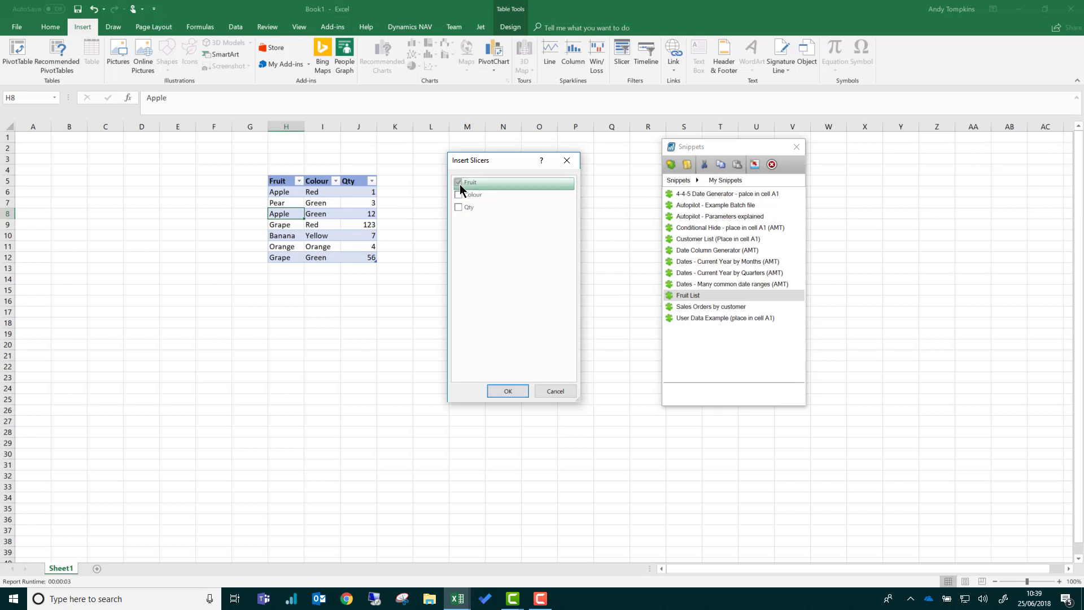
pyautogui.click(458, 194)
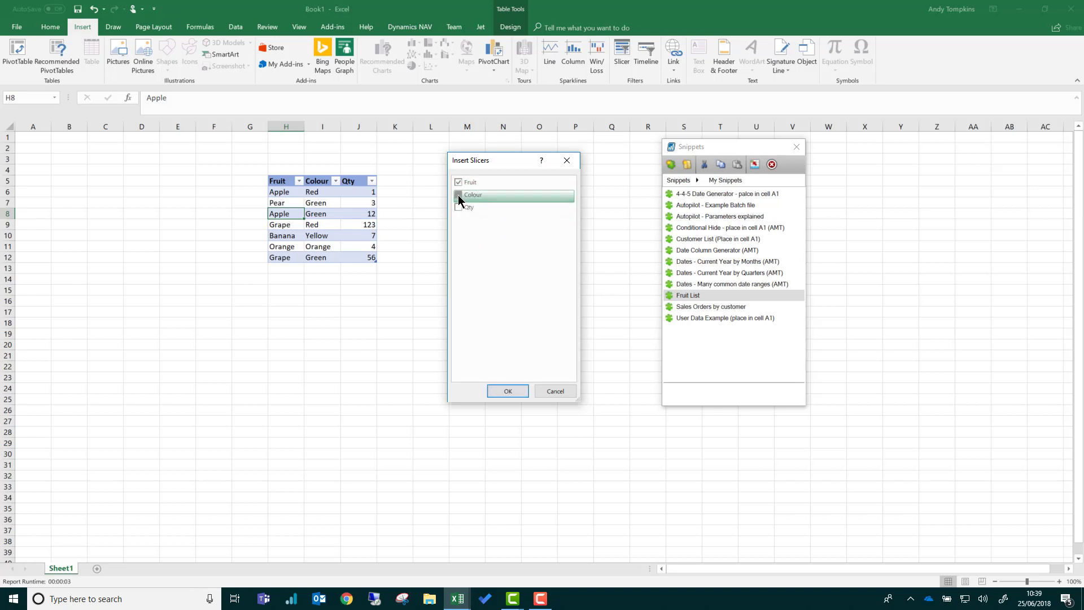
pyautogui.click(507, 390)
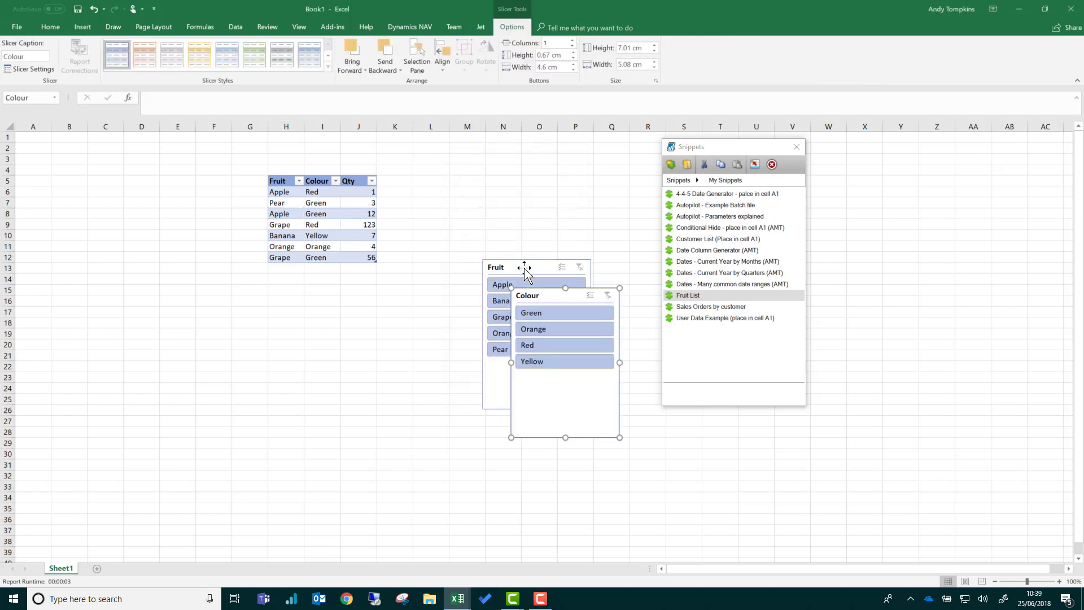
# Arrange the Fruit and Colour slicers side by side beside the table and close the Snippets window
pyautogui.moveTo(527, 270); pyautogui.dragTo(460, 145)
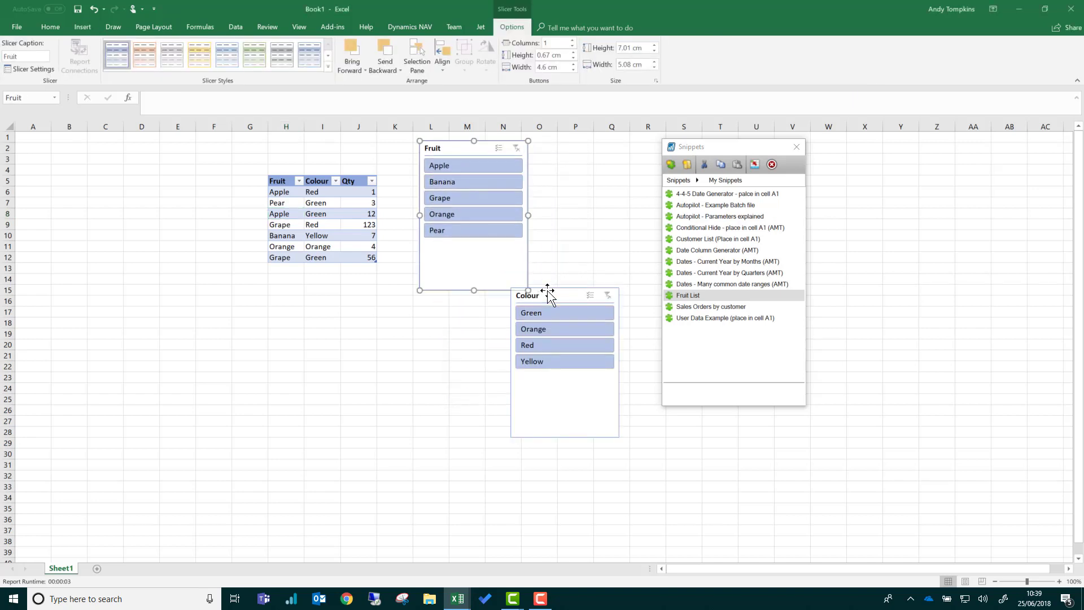
pyautogui.moveTo(557, 296); pyautogui.dragTo(584, 146)
pyautogui.click(797, 147)
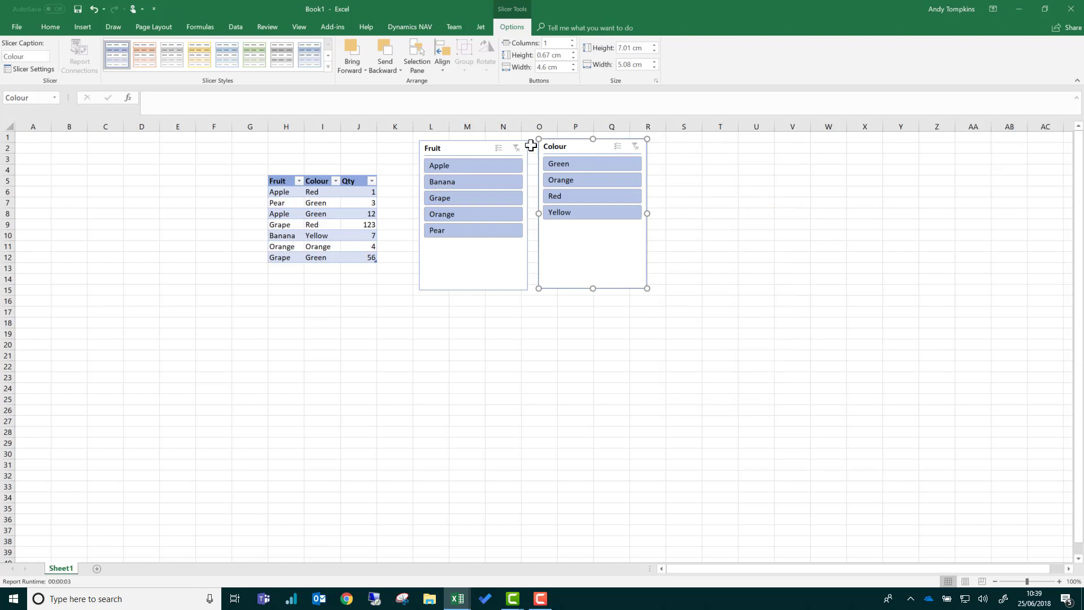
# Filter the table with the Fruit slicer to Apple, Banana and Grape in turn, ending on Apple
pyautogui.click(466, 165)
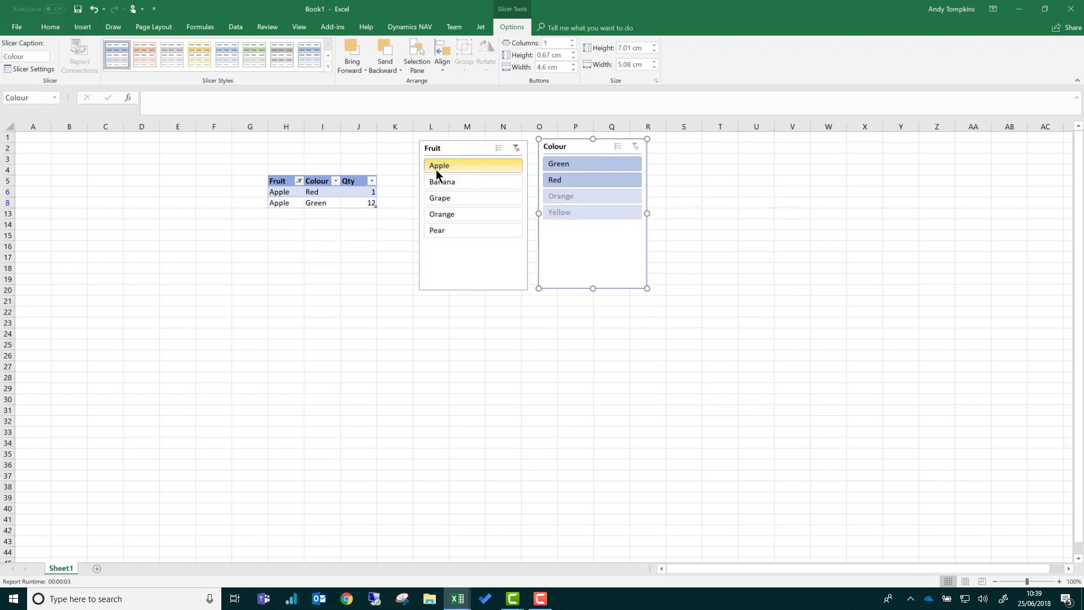
pyautogui.click(473, 185)
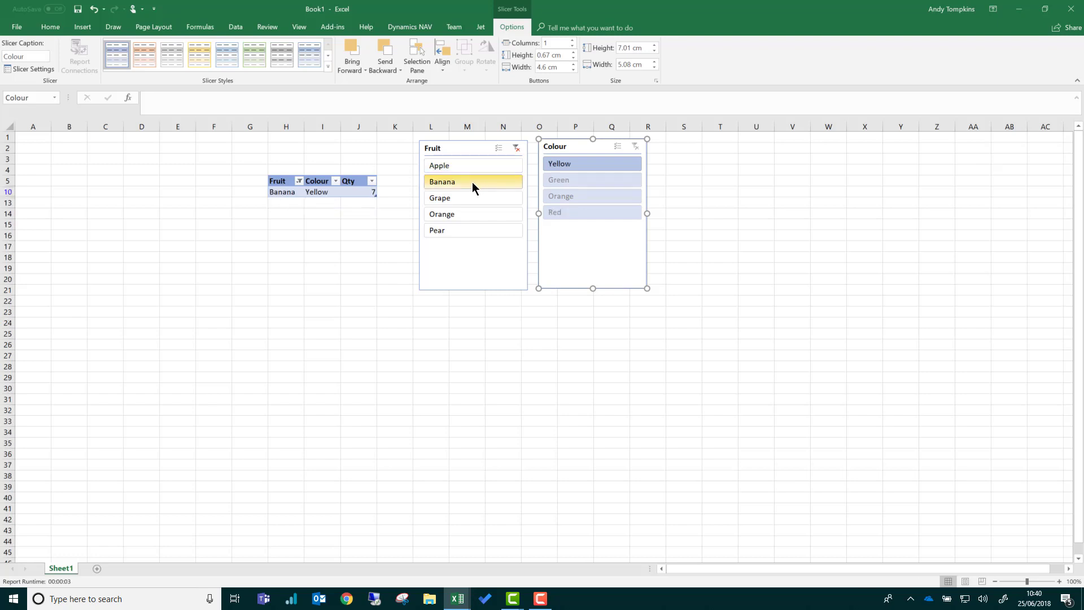
pyautogui.click(452, 196)
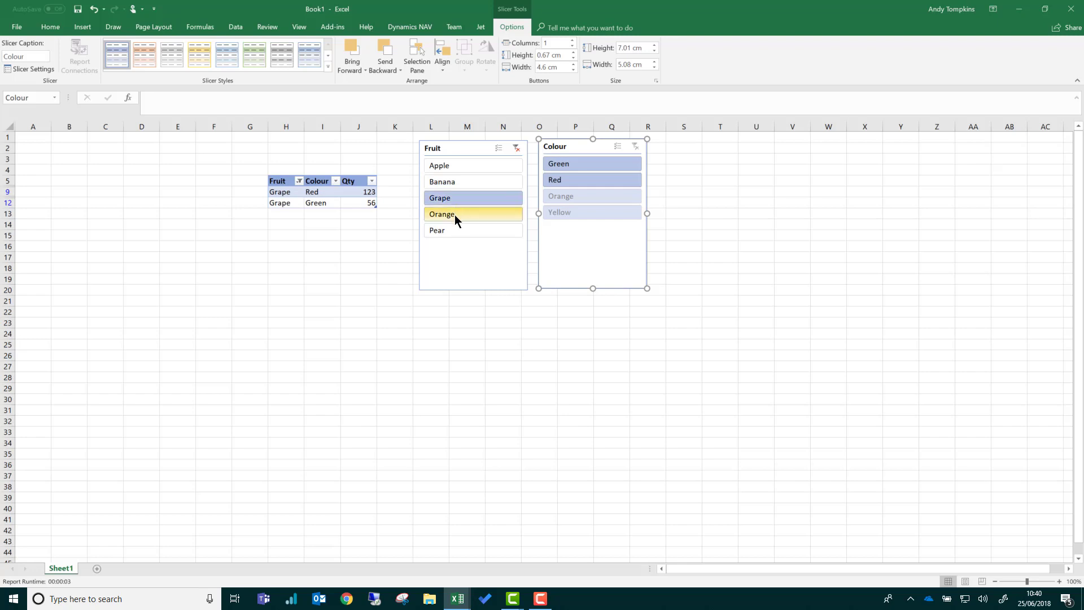
pyautogui.click(447, 167)
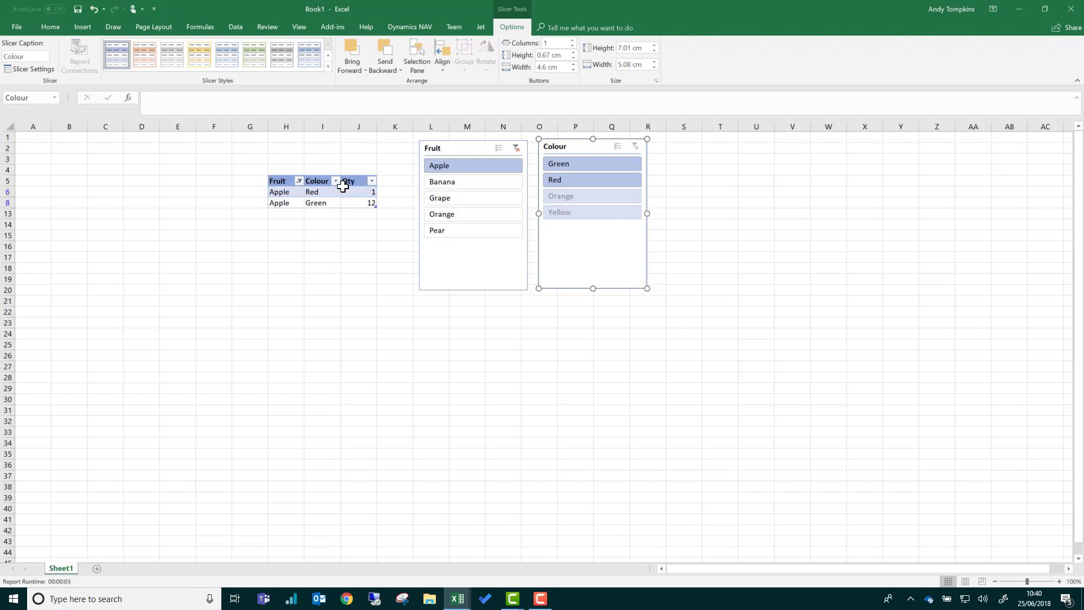
# Add a Green filter with the Colour slicer, and clear the filters of both the Fruit and Colour slicers
pyautogui.click(575, 165)
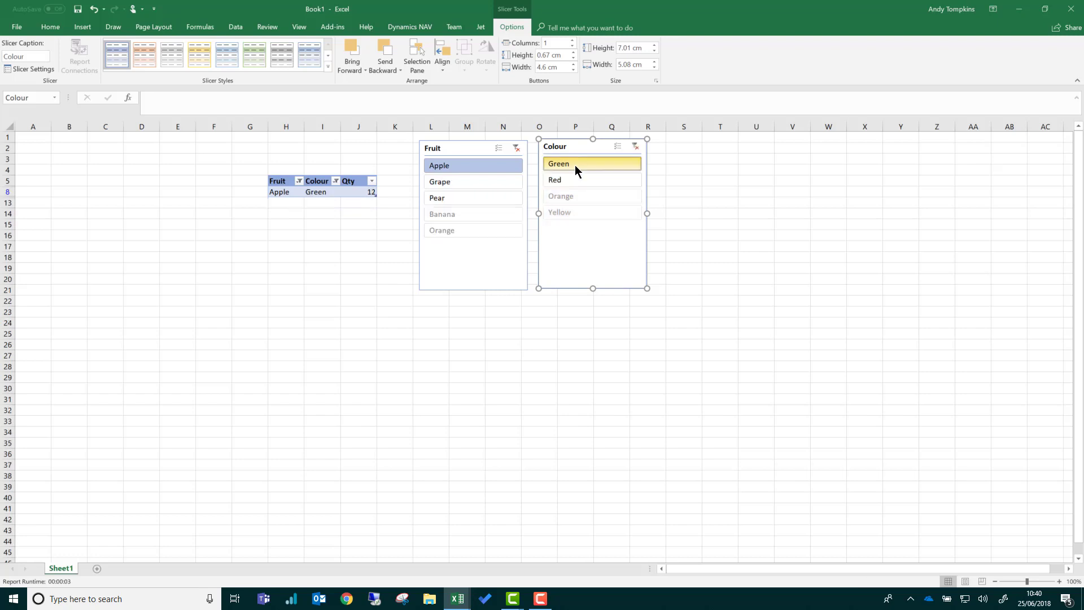
pyautogui.click(517, 148)
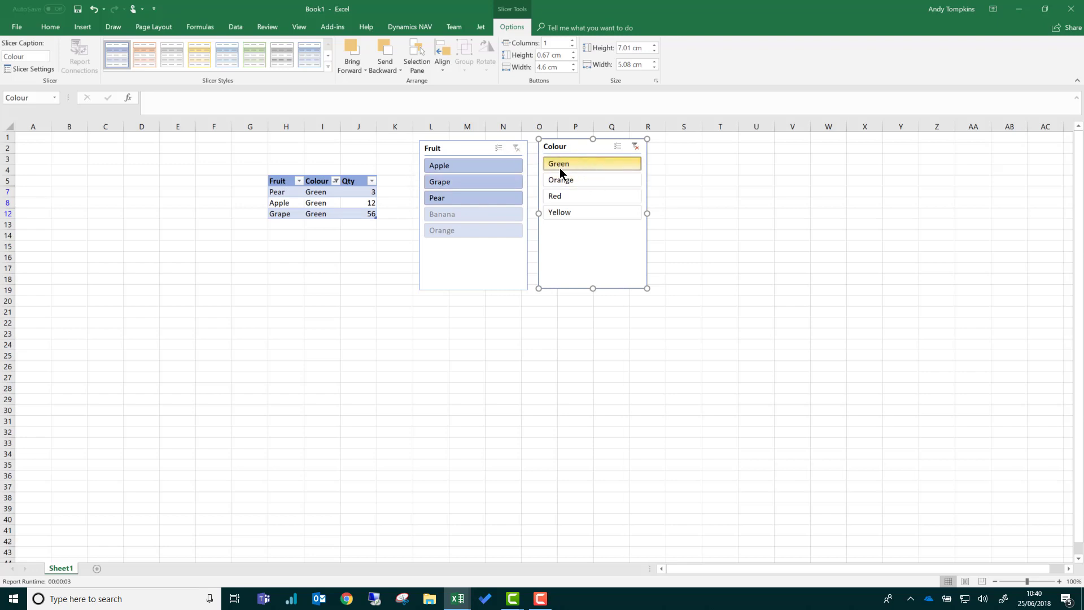
pyautogui.click(638, 146)
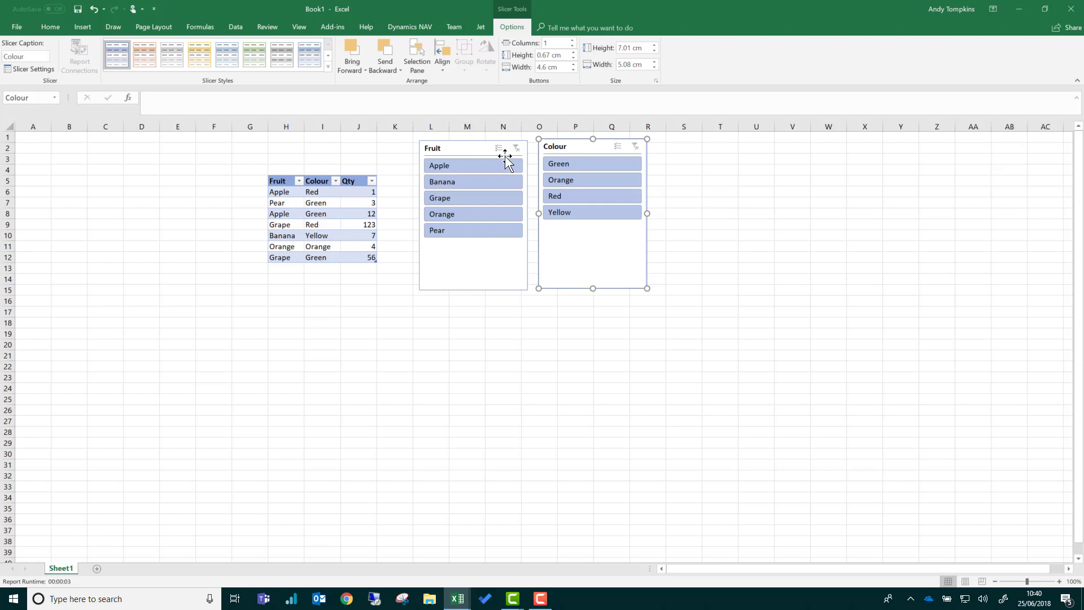
# Minimise Book1, switch to the workbook Slicer Report - Final Report.xlsx and show its Visit Data sheet
pyautogui.click(1019, 15)
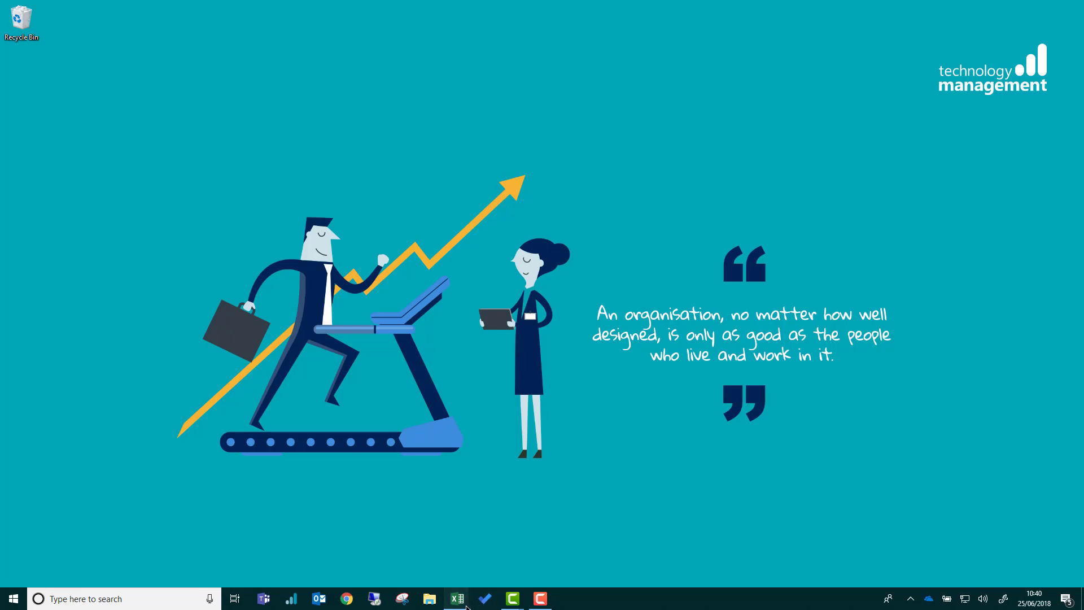
pyautogui.moveTo(466, 607)
pyautogui.click(407, 547)
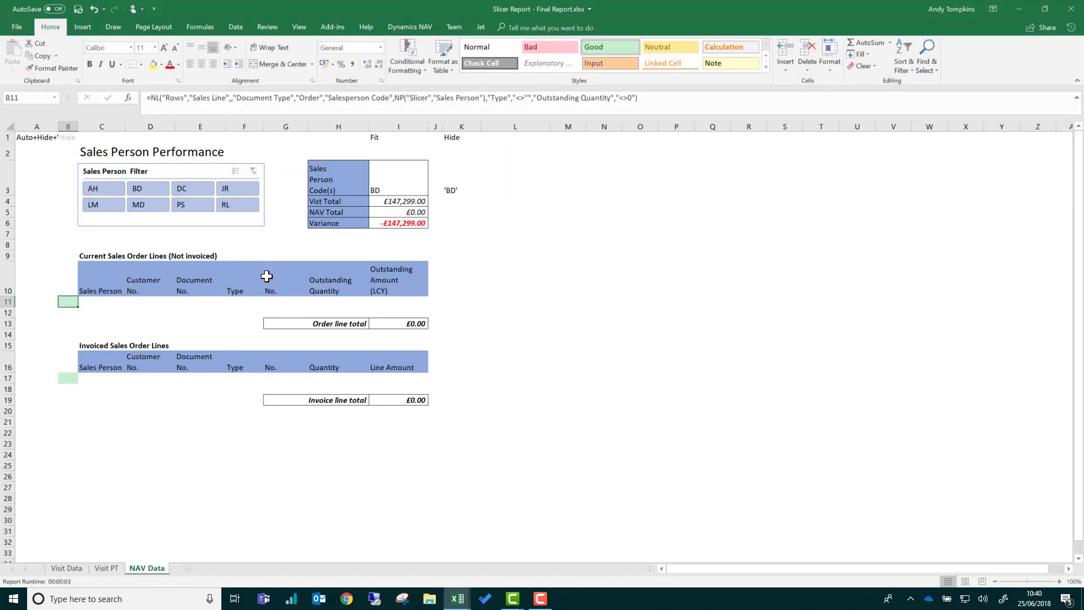
pyautogui.click(72, 569)
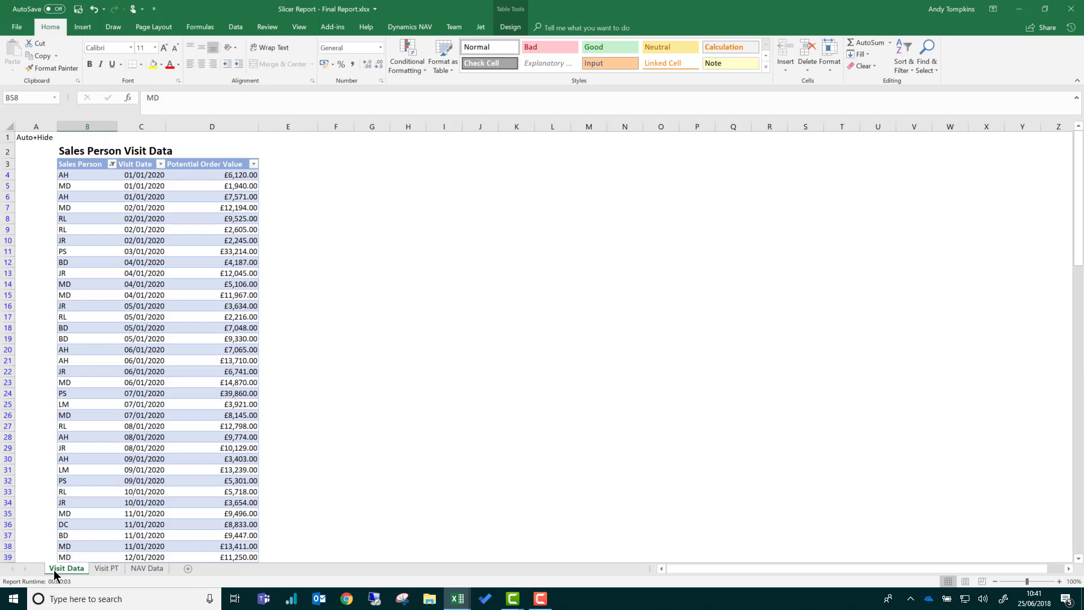
# On the Visit PT sheet, filter the pivot table with the Sales Person slicer to DC and finally to MD
pyautogui.click(113, 568)
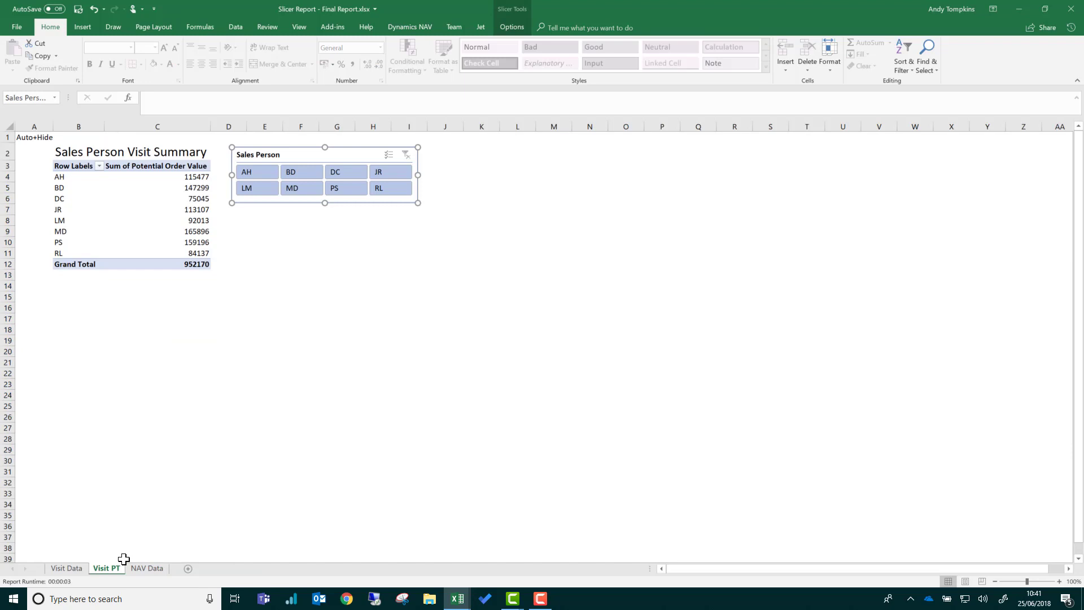
pyautogui.click(141, 199)
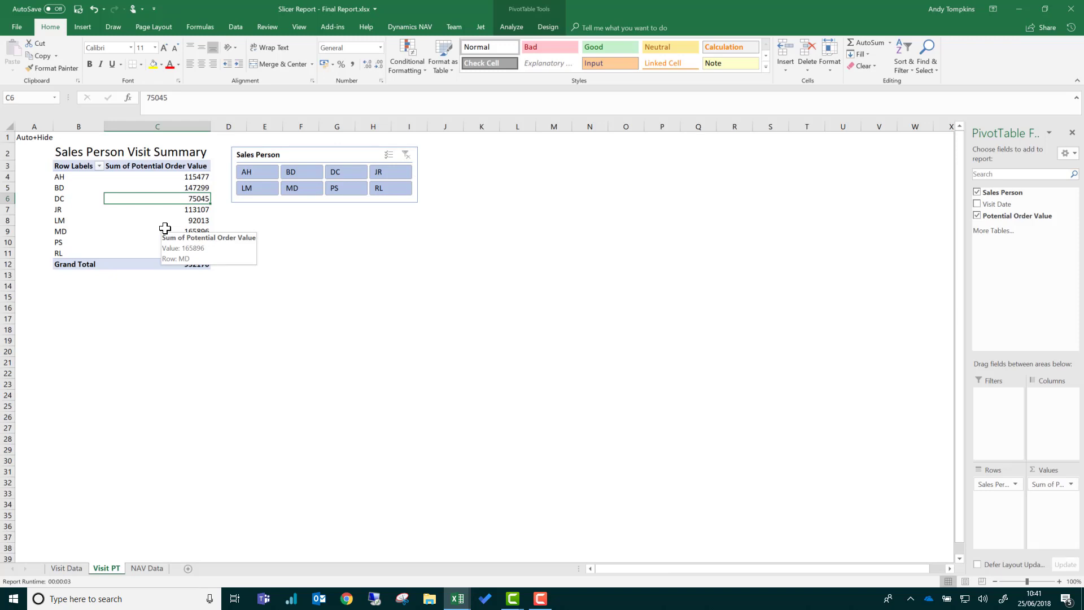
pyautogui.click(319, 152)
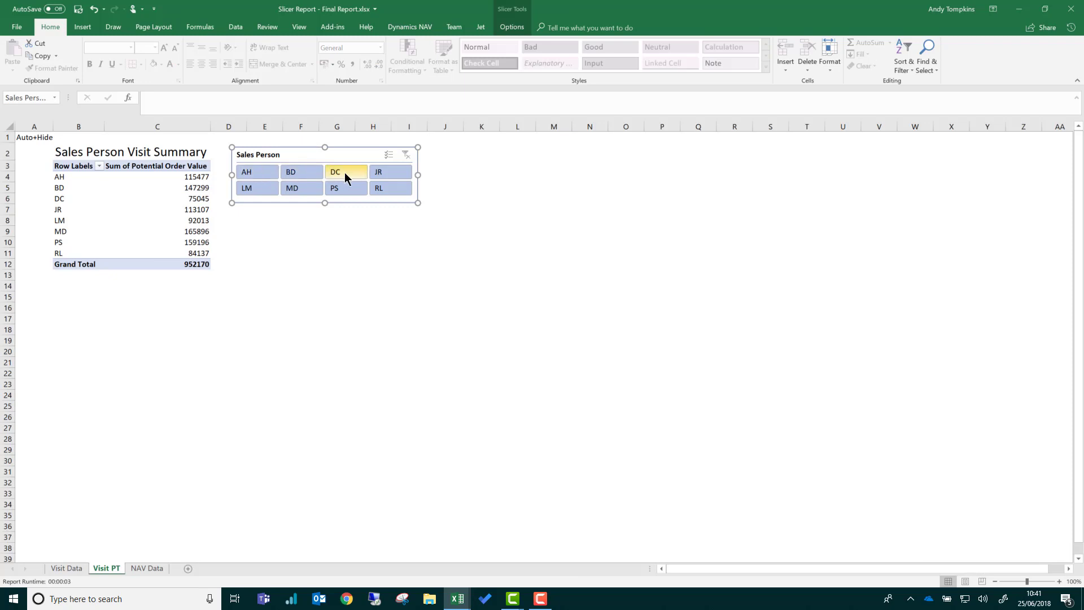
pyautogui.press('Escape')
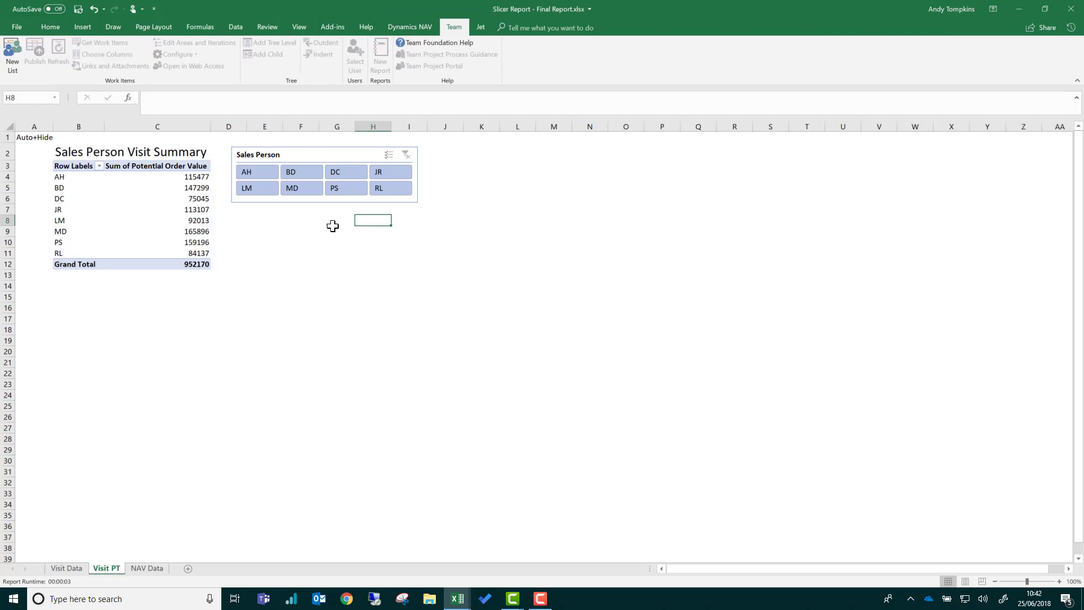
pyautogui.click(342, 175)
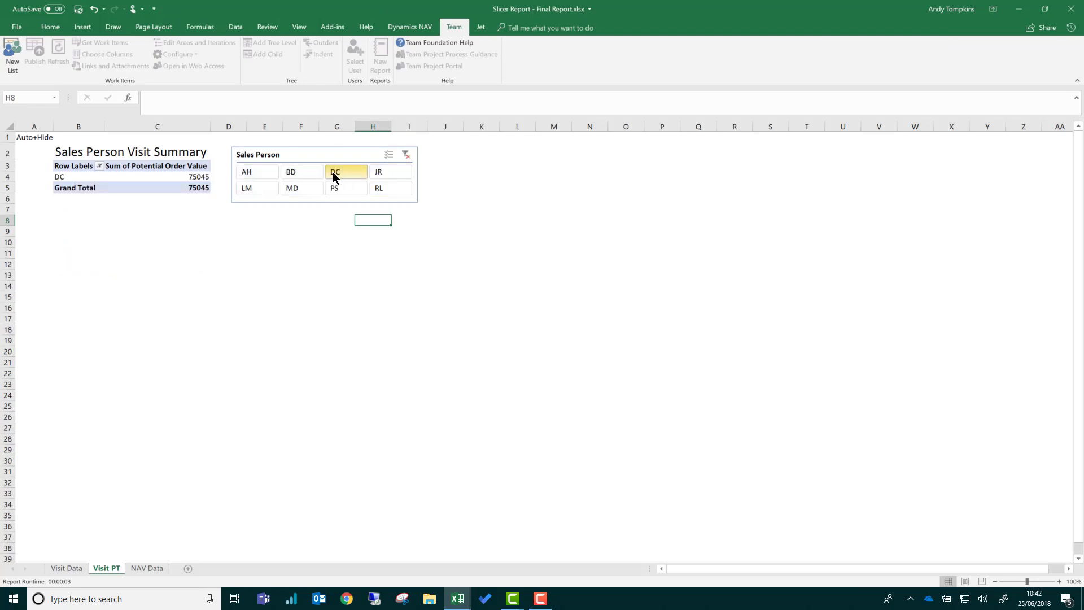
pyautogui.click(299, 188)
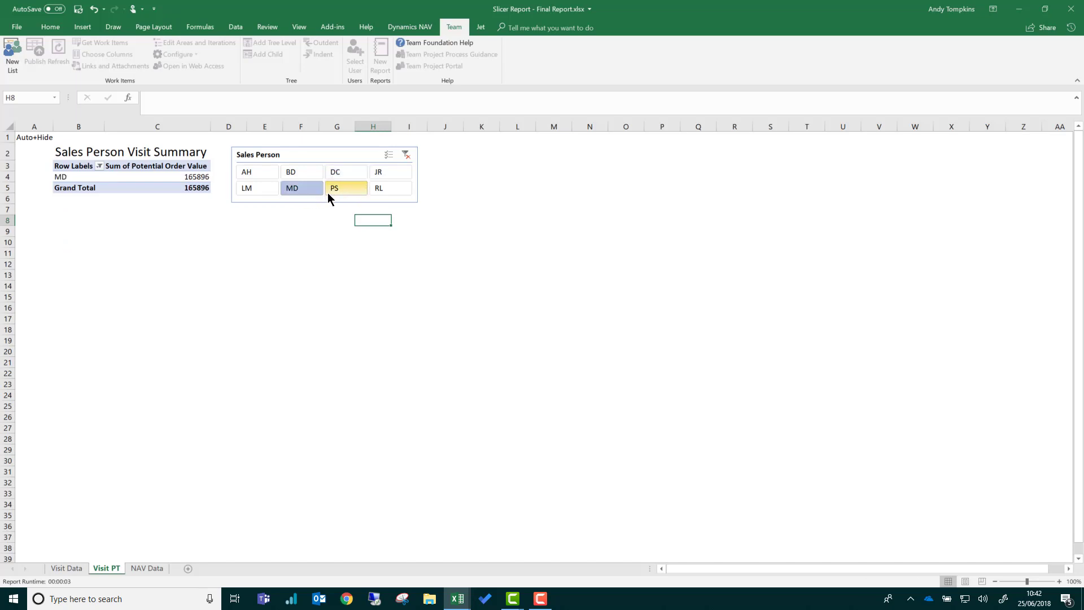
# Add DC to the pivot table's Sales Person slicer selection, and filter the slicer on the NAV Data sheet to BD only
pyautogui.keyDown('ctrl'); pyautogui.click(346, 171); pyautogui.keyUp('ctrl')
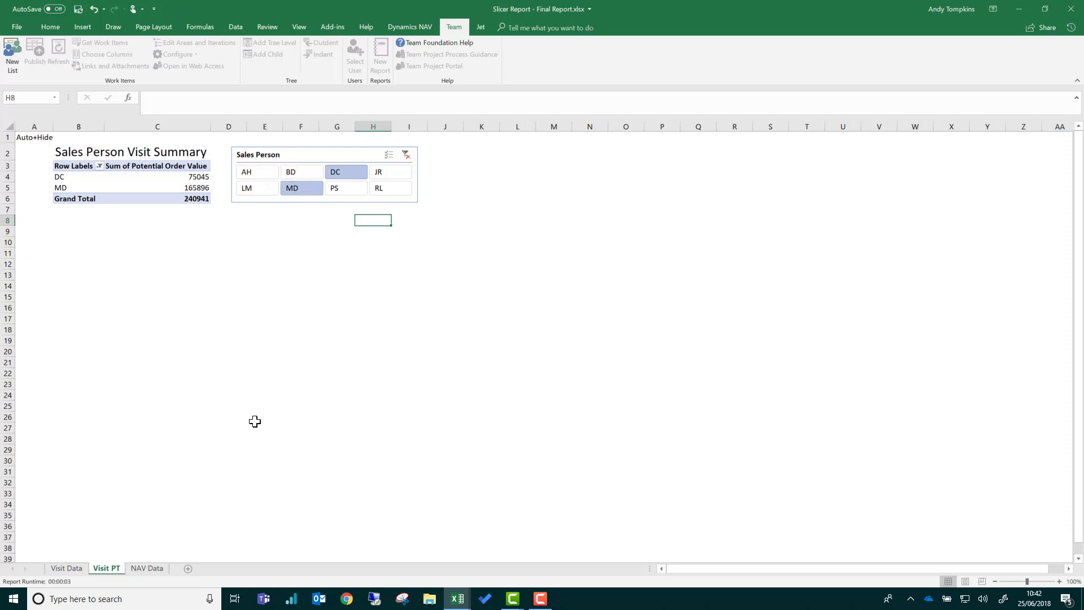
pyautogui.click(146, 570)
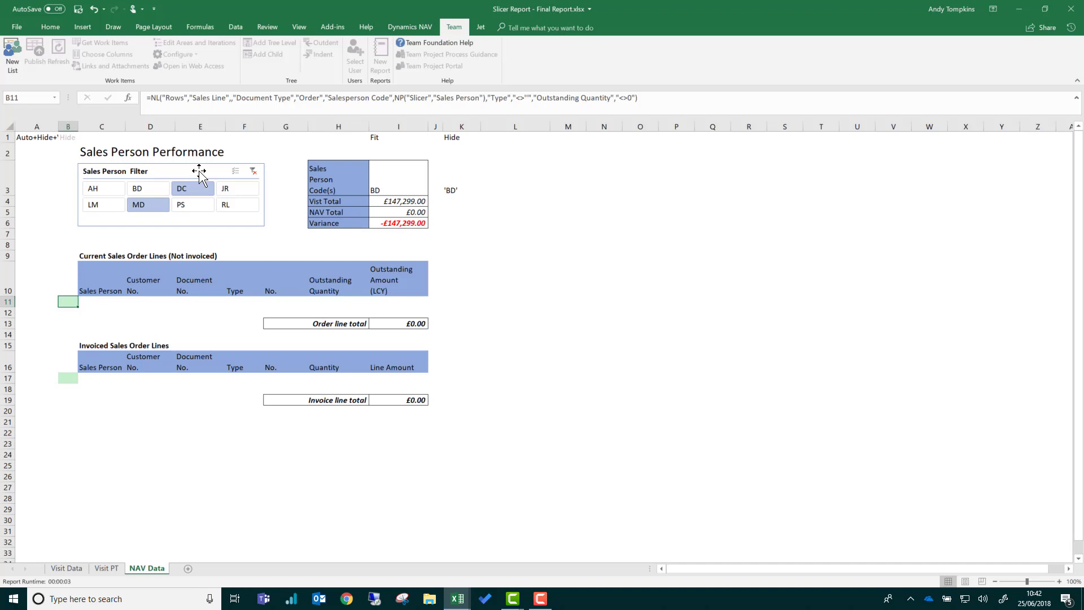
pyautogui.click(148, 189)
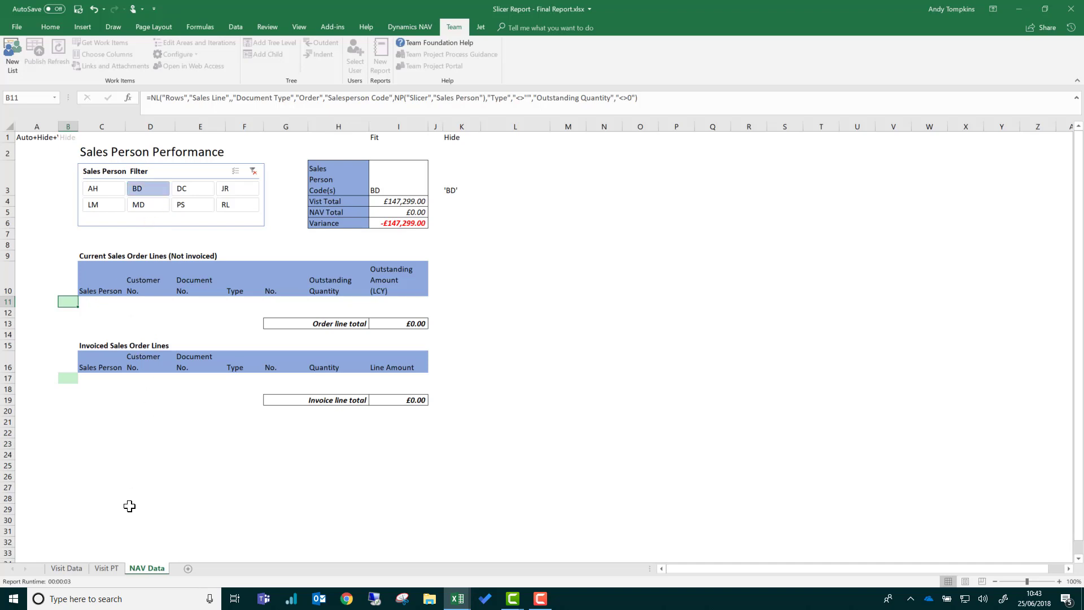
# Check the pivot table on the Visit PT sheet, and filter its Sales Person slicer to PS
pyautogui.click(107, 568)
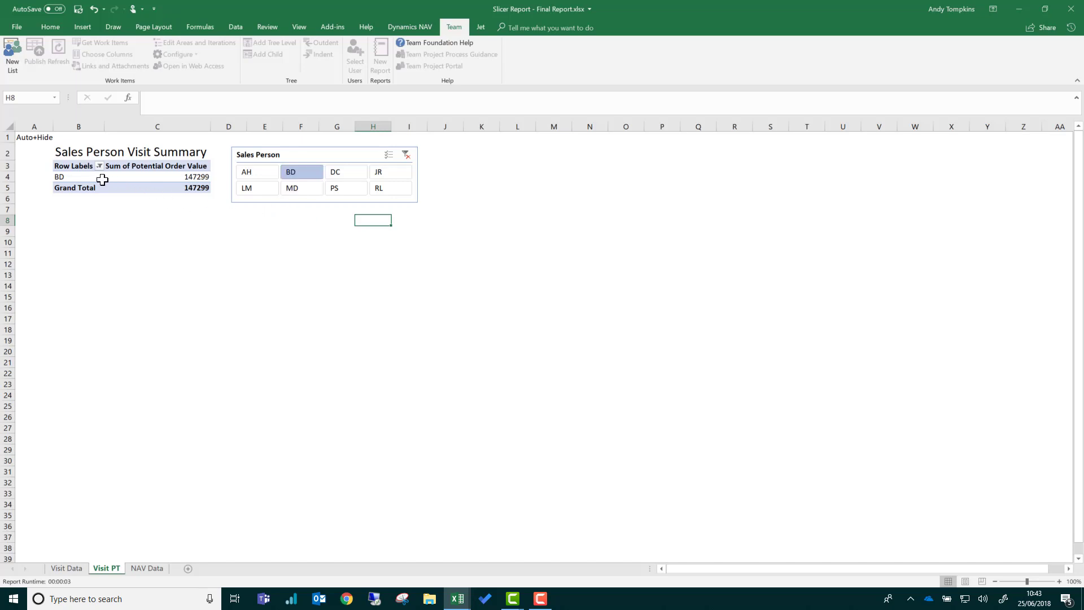
pyautogui.moveTo(128, 186)
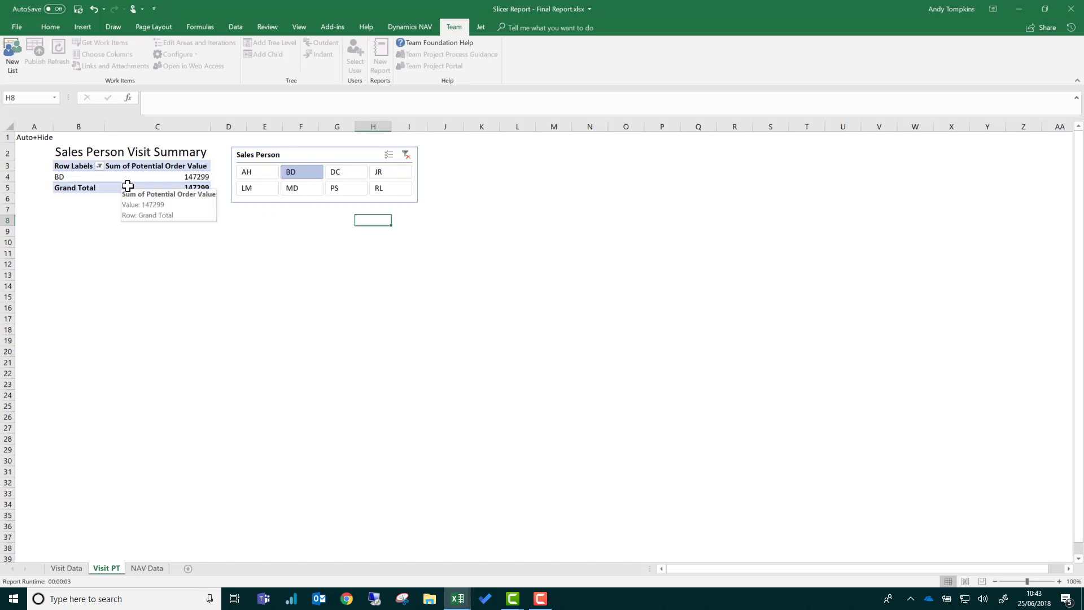
pyautogui.click(340, 188)
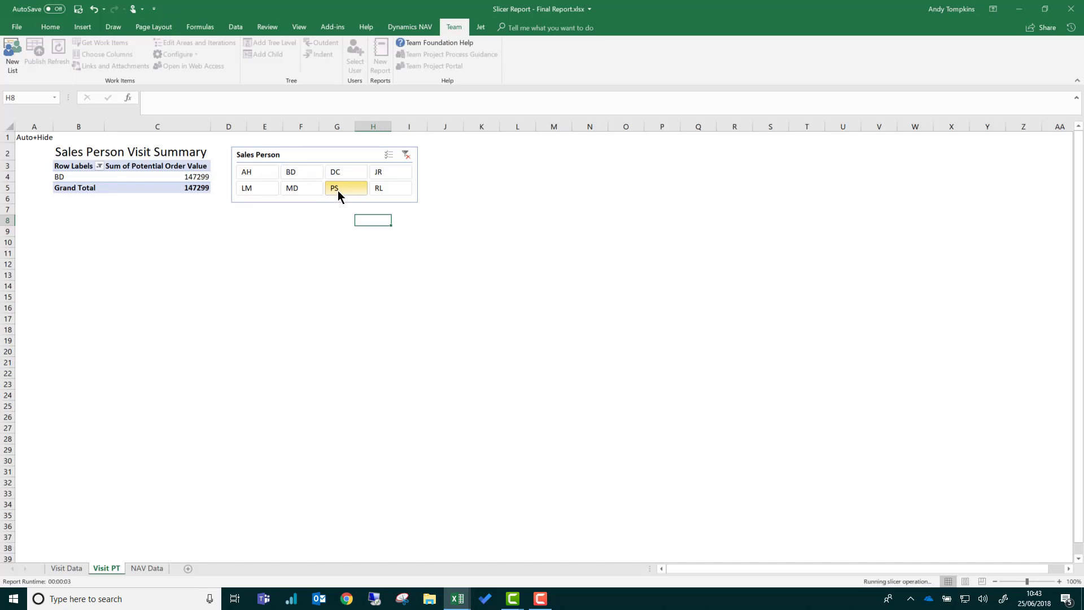
# On the NAV Data sheet, inspect the NP("Slicer","Sales Person") filter in the row formulas of B11 and B17, leaving them unedited
pyautogui.click(148, 568)
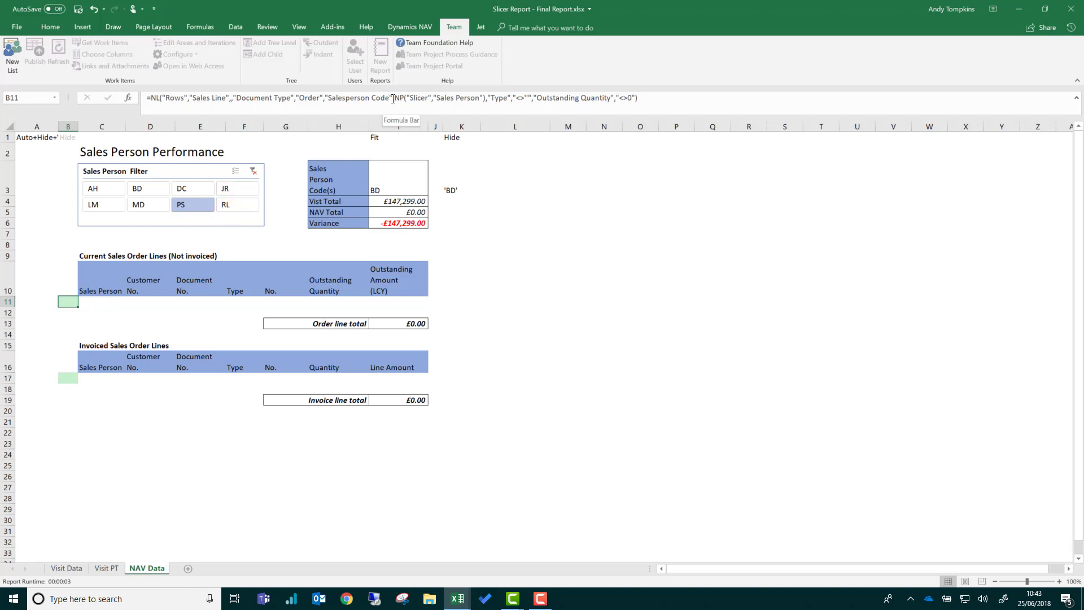
pyautogui.moveTo(394, 97); pyautogui.dragTo(484, 97)
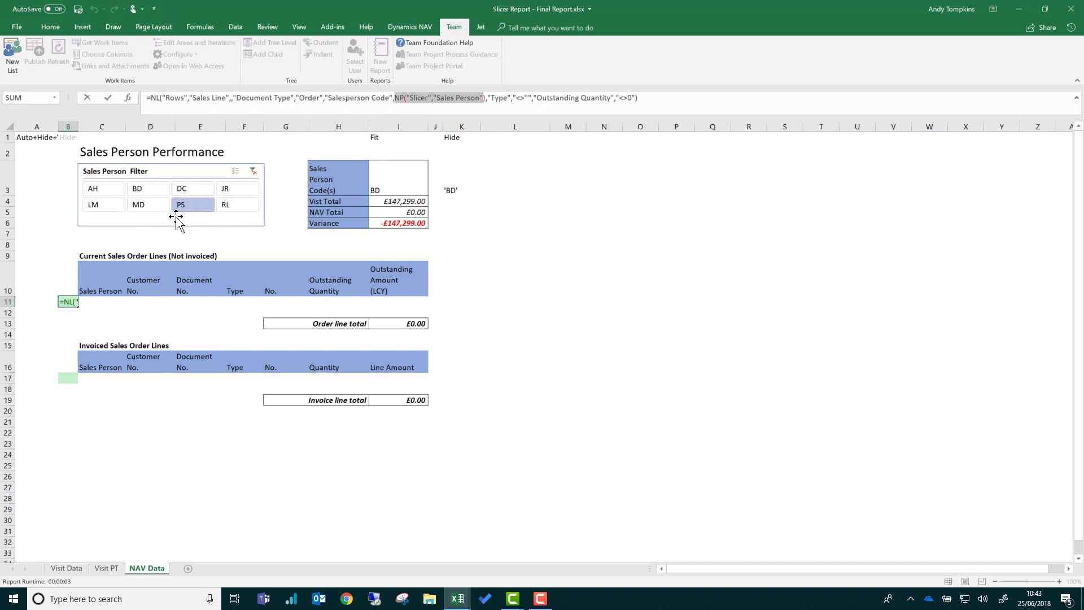
pyautogui.click(64, 377)
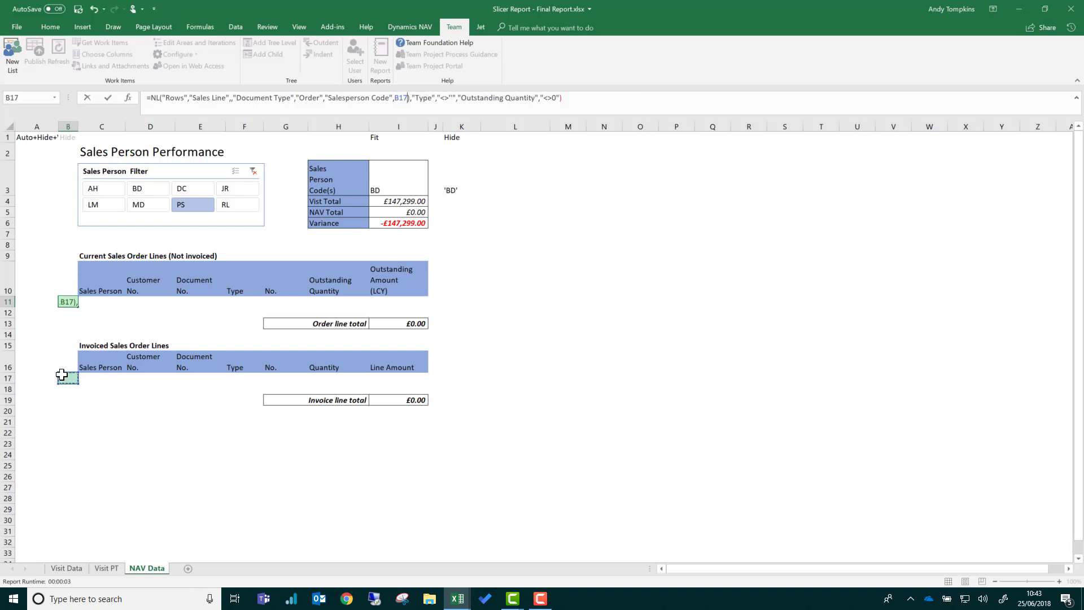
pyautogui.press('Escape')
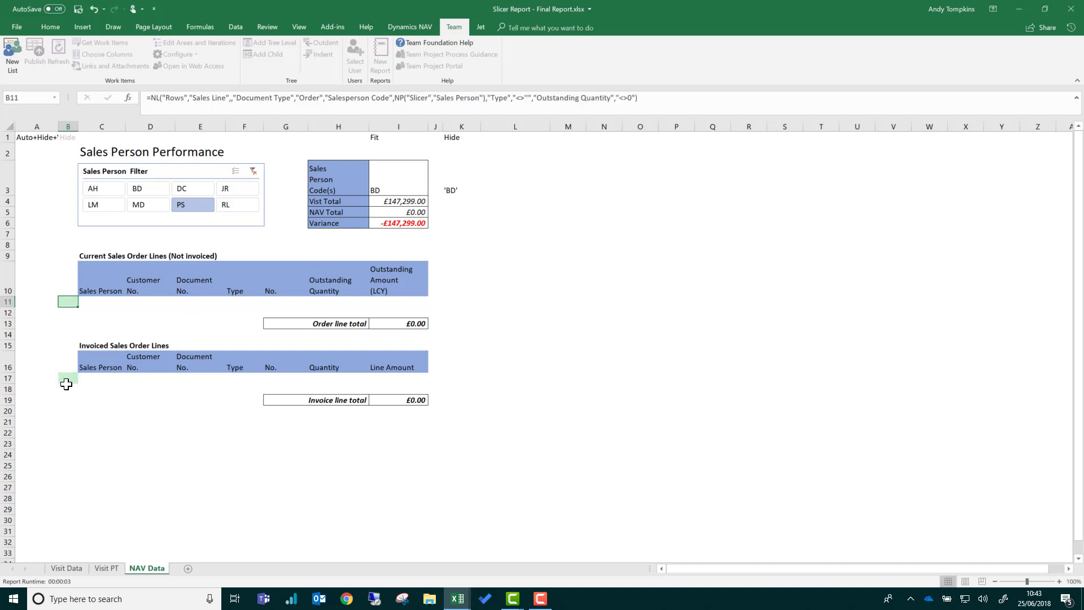
pyautogui.click(65, 379)
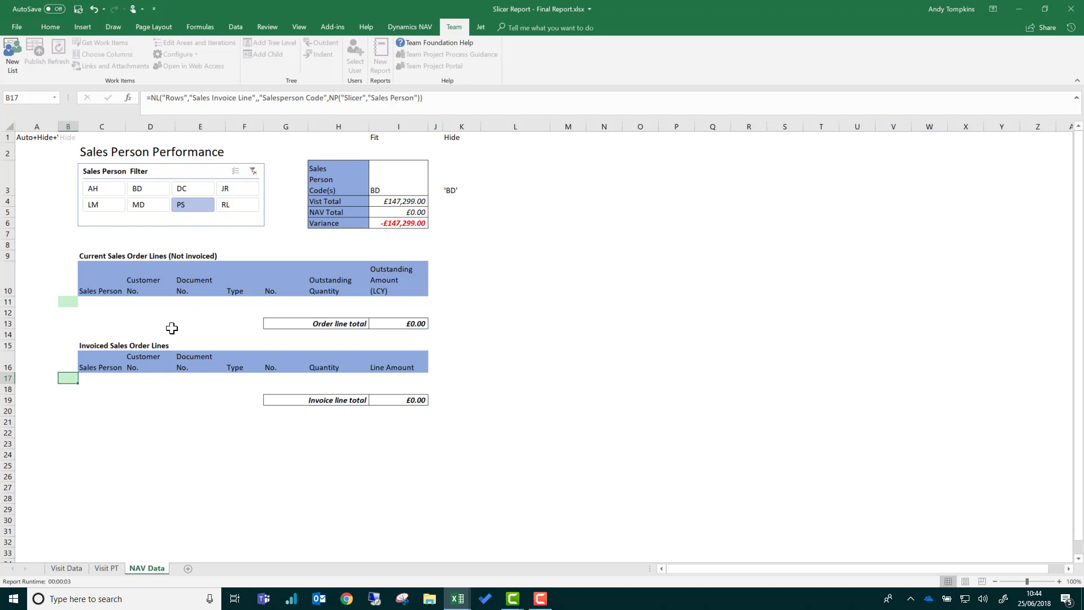
# Inspect the formulas behind the Sales Person Code(s), Vist Total and NAV Total cells, I3 to I5
pyautogui.click(402, 182)
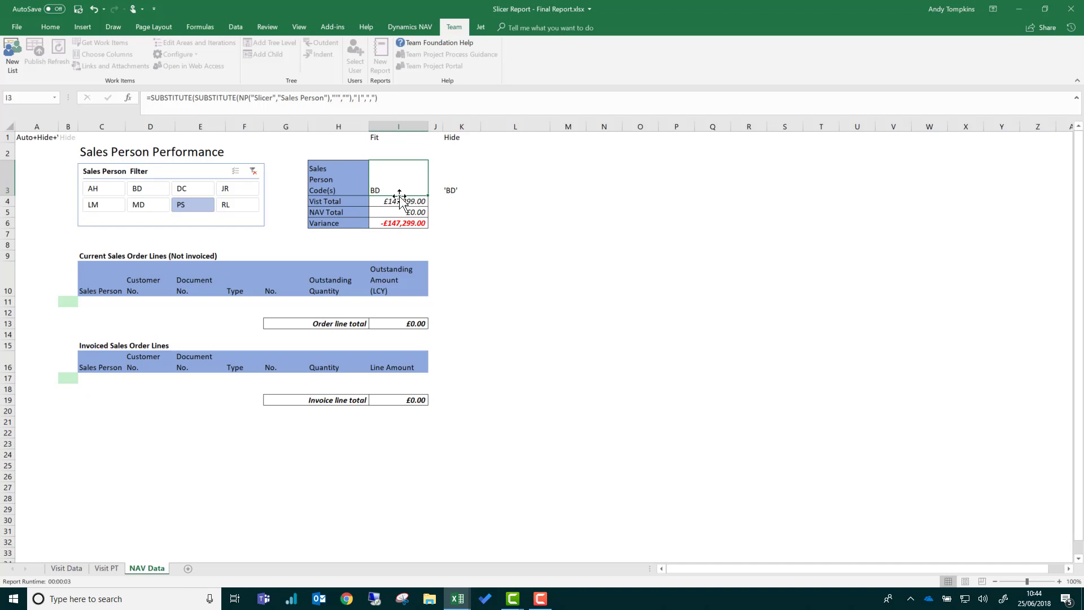
pyautogui.click(406, 199)
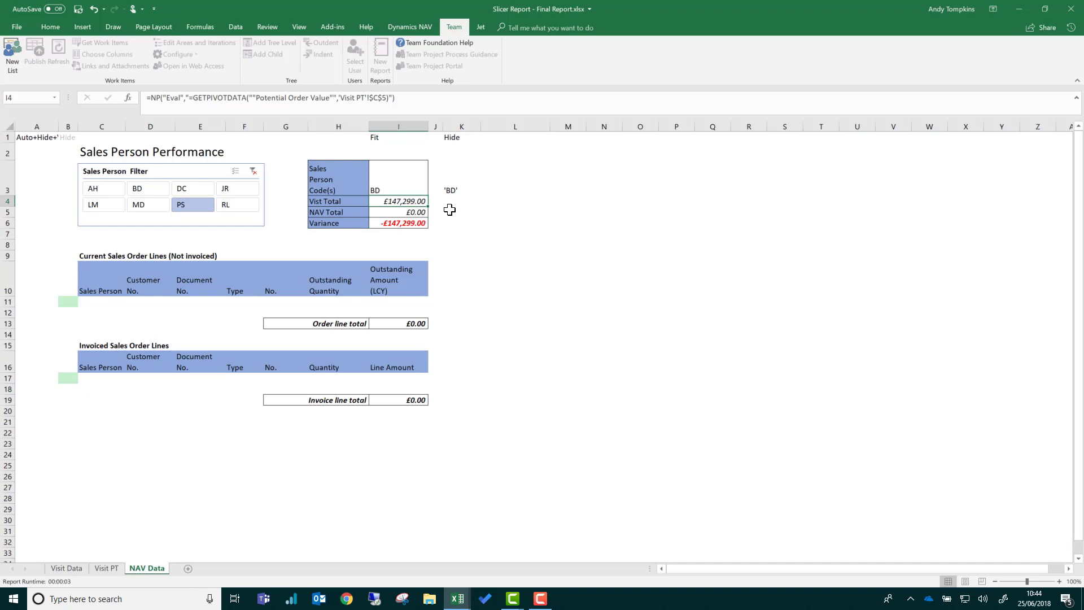
pyautogui.click(406, 212)
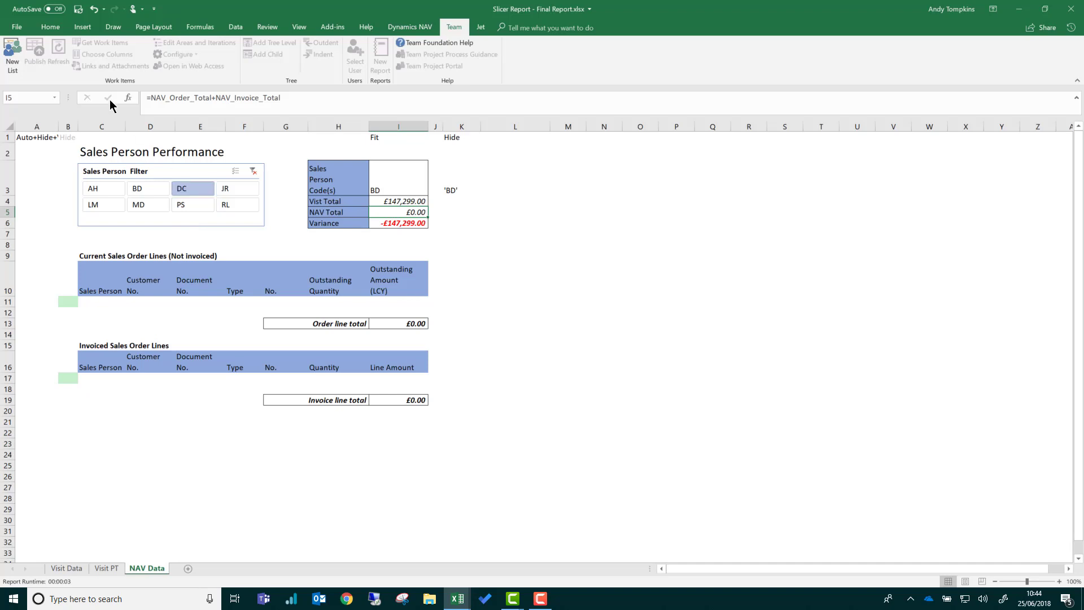
# Filter the Sales Person slicer on the NAV Data sheet to DC and run the Jet report
pyautogui.click(485, 27)
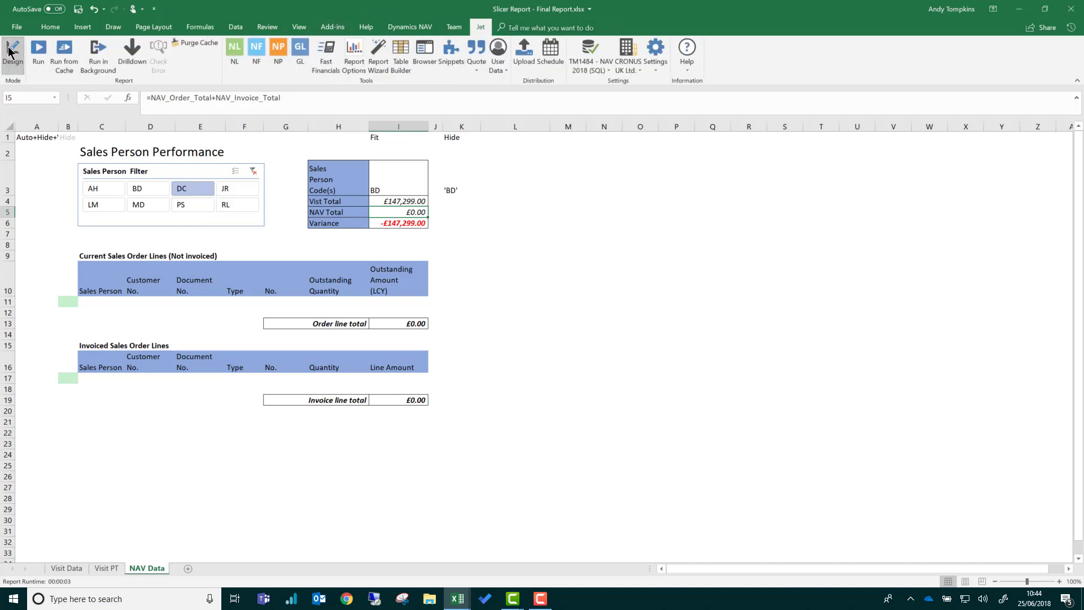
pyautogui.click(38, 51)
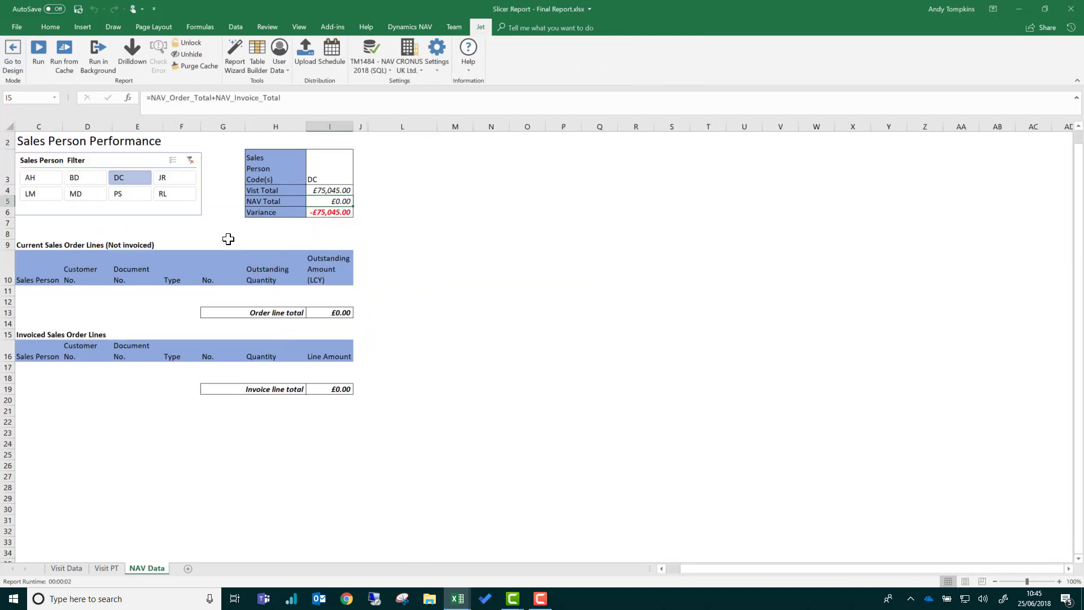
# Examine the report's sales person code, Vist Total, NAV Total and Variance cells, I3 to I6
pyautogui.click(325, 174)
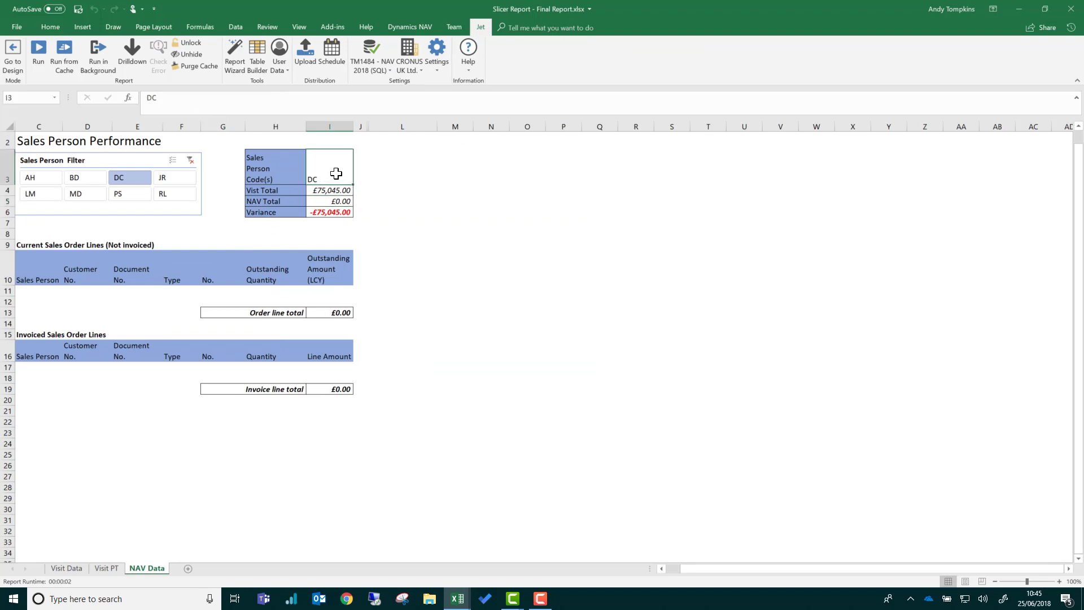
pyautogui.click(332, 190)
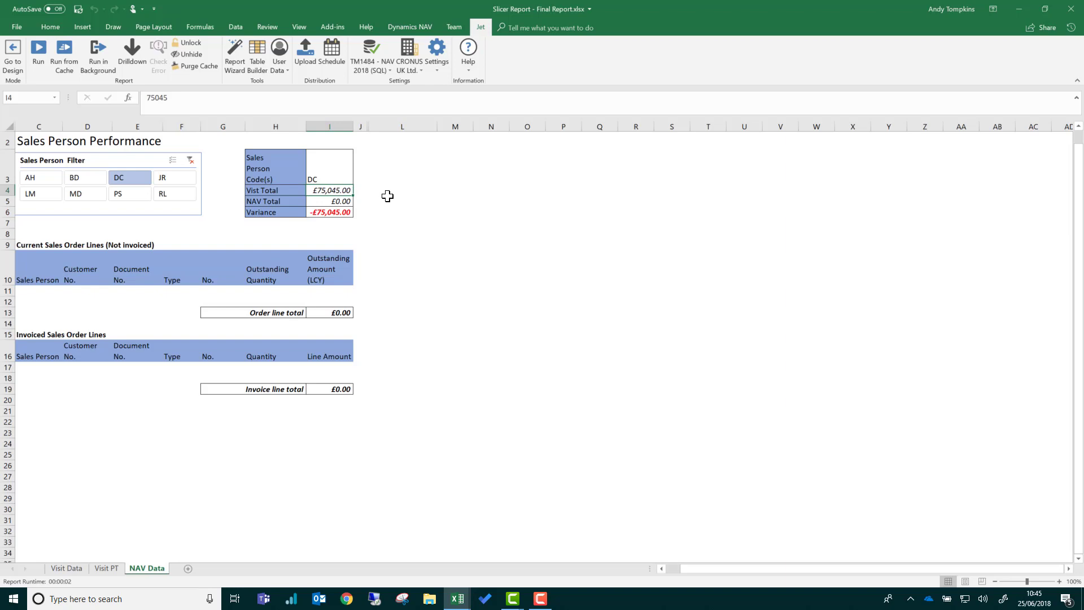
pyautogui.click(331, 202)
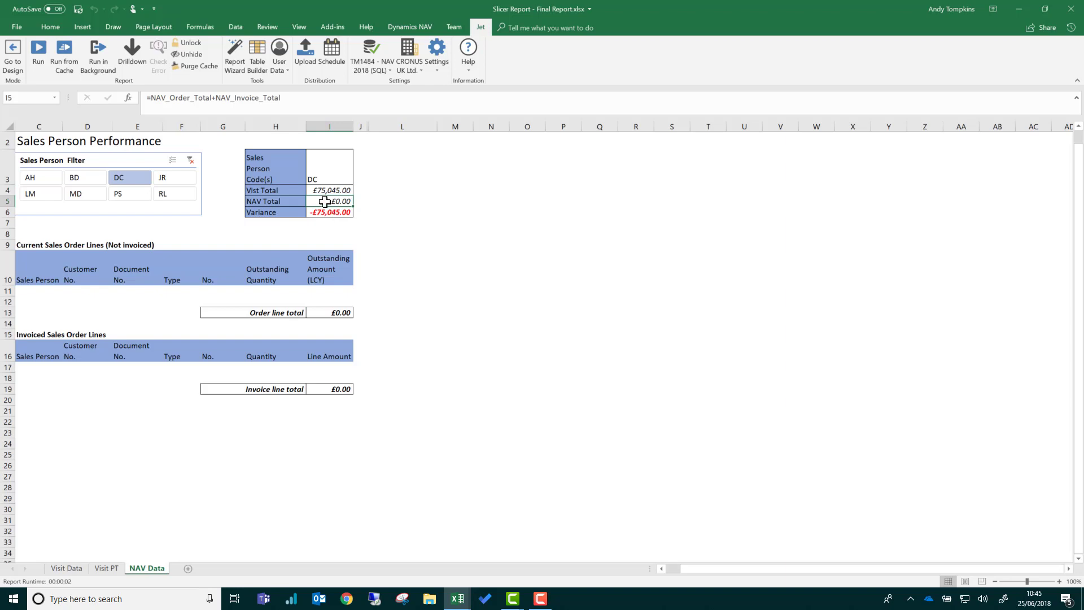
pyautogui.click(330, 212)
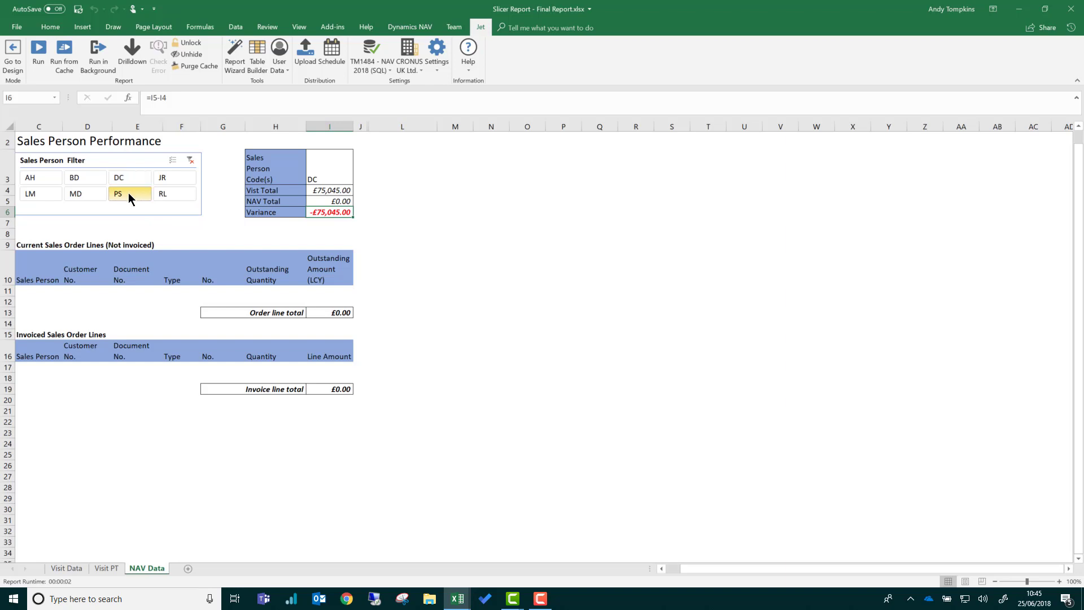
# Filter the Sales Person slicer to PS and rerun the Jet report
pyautogui.click(41, 50)
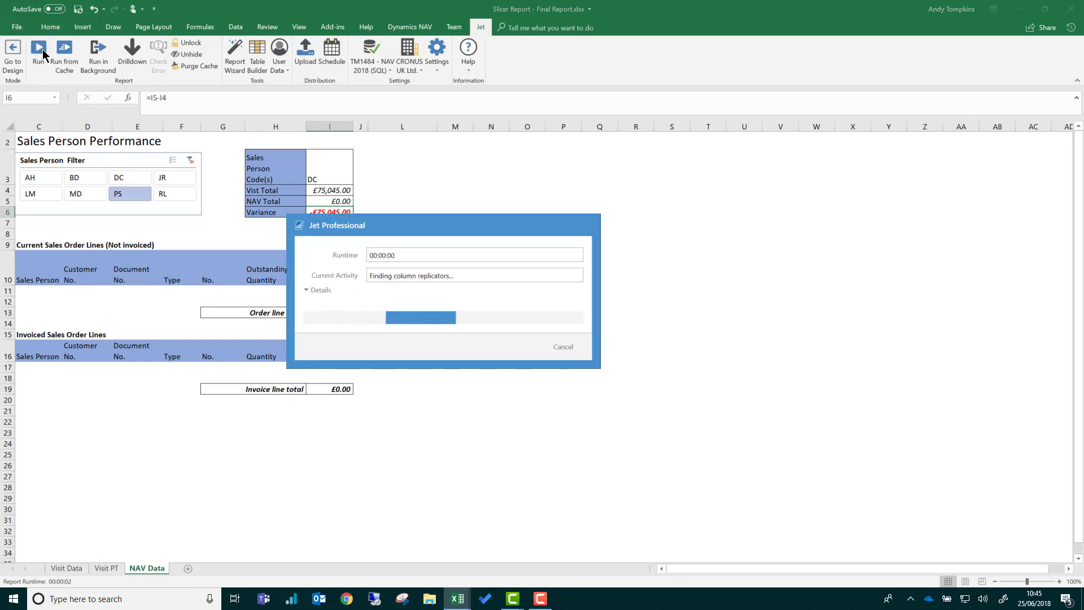